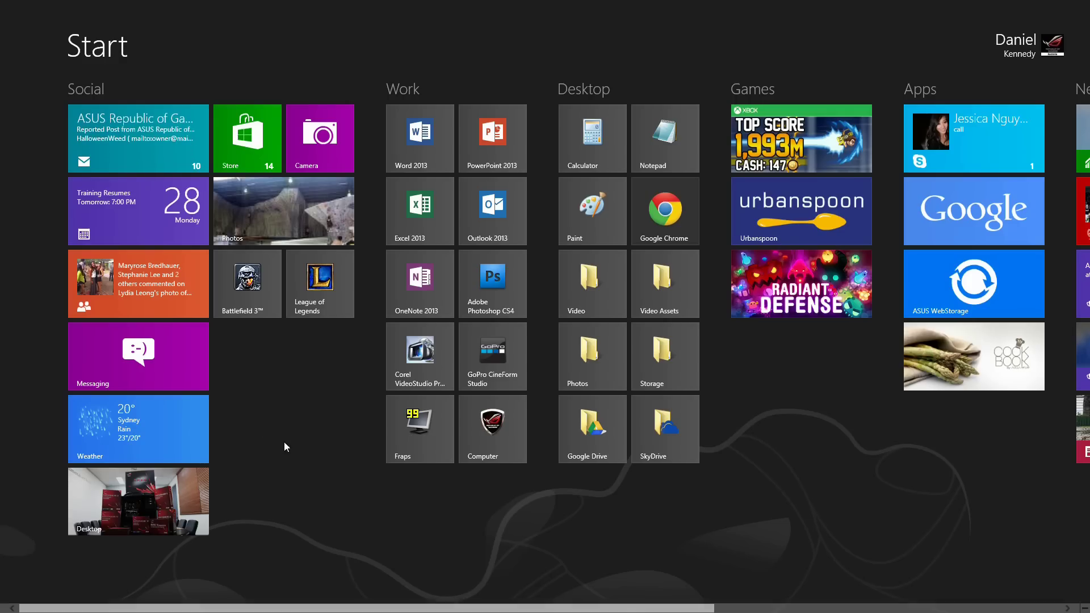
# Zoom out to the tile-group overview on Start and reposition the People group.
pyautogui.scroll(-3, 268, 426)
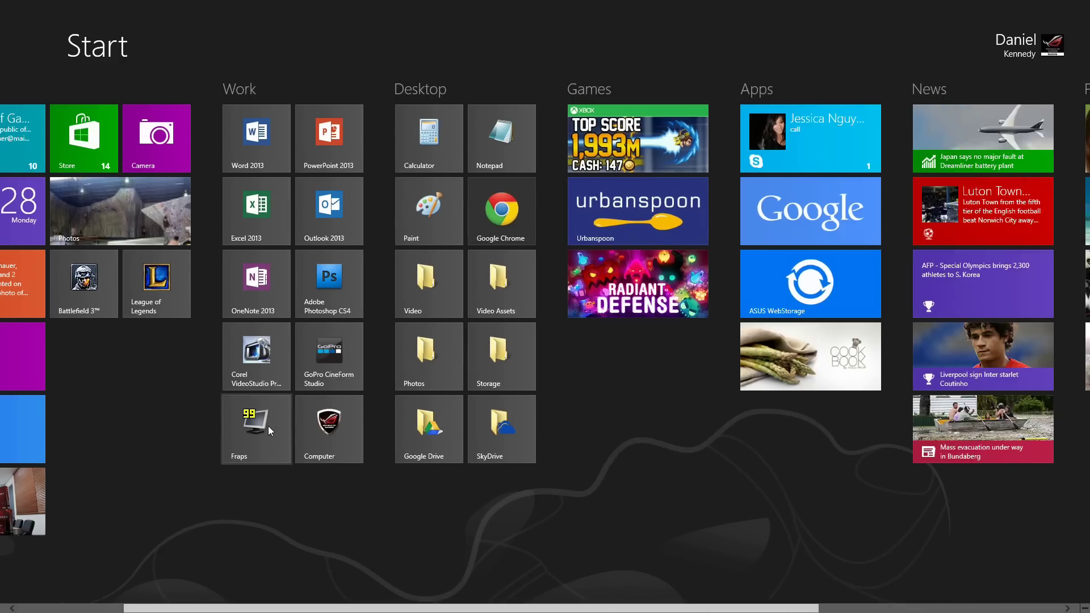
pyautogui.press('super')
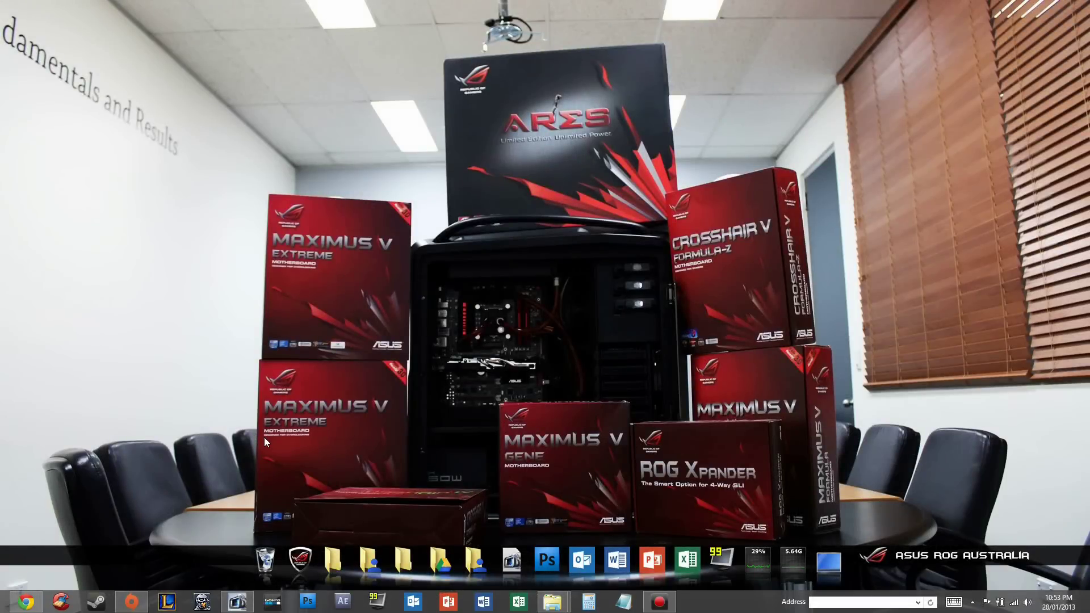
pyautogui.press('super')
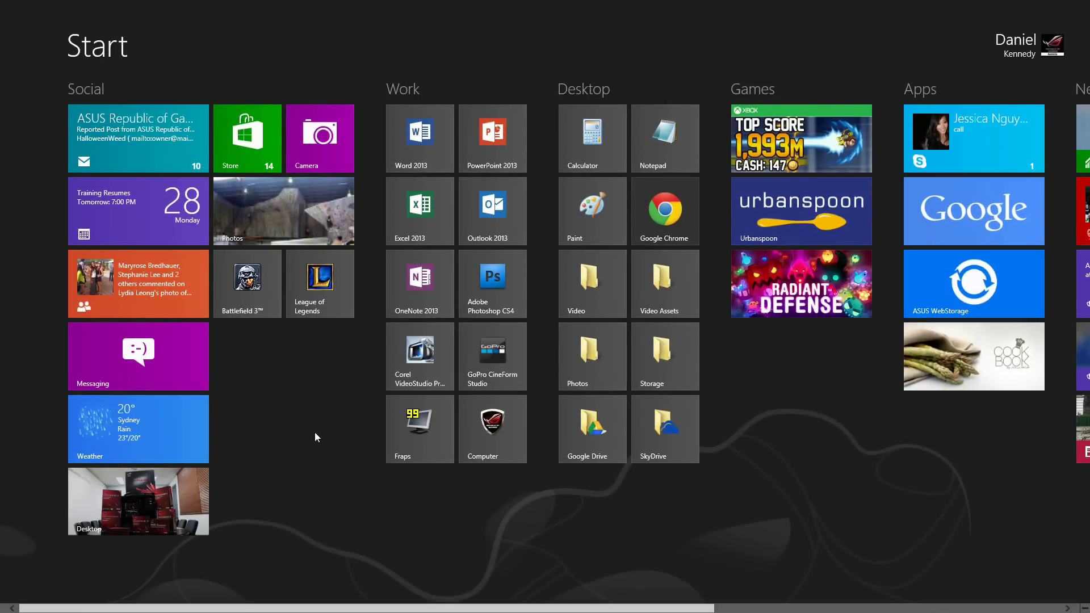
pyautogui.scroll(-1, 314, 432)
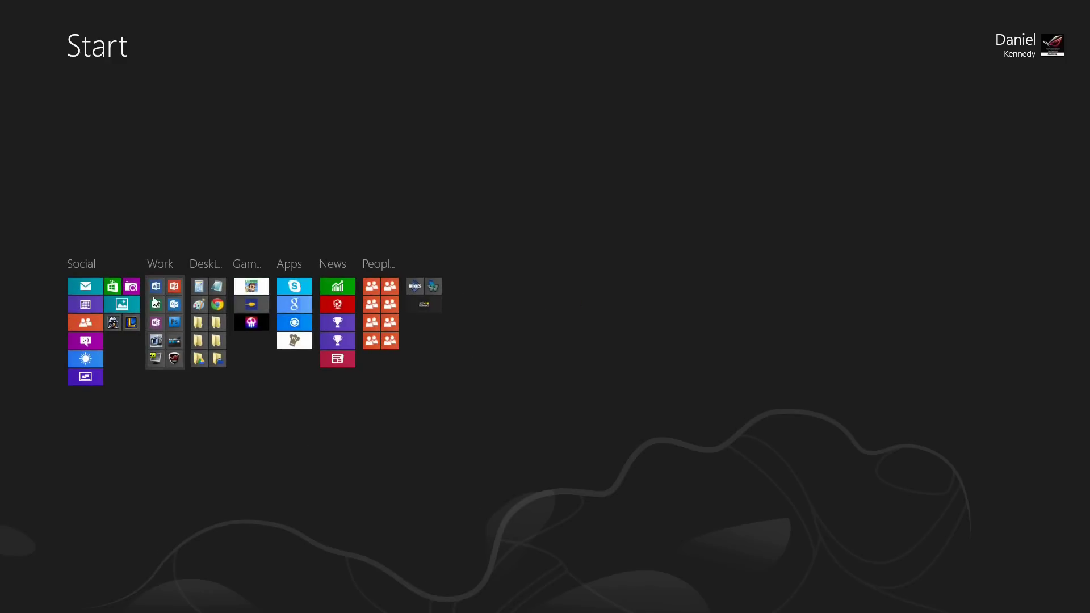
pyautogui.moveTo(389, 304); pyautogui.dragTo(369, 315)
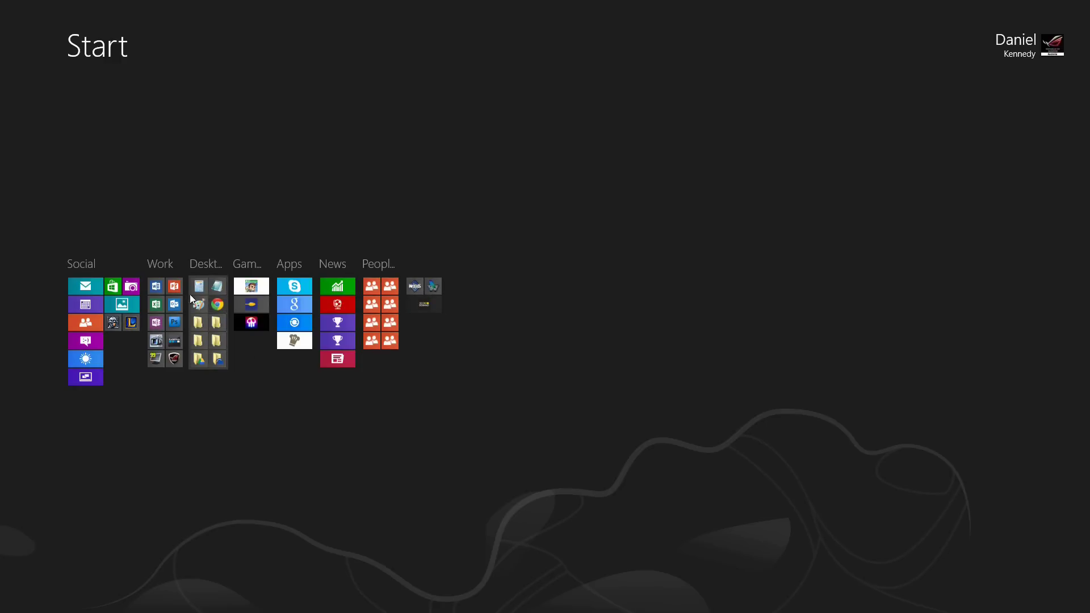
# Confirm the Work group's name, keeping it as 'Work'.
pyautogui.rightClick(165, 324)
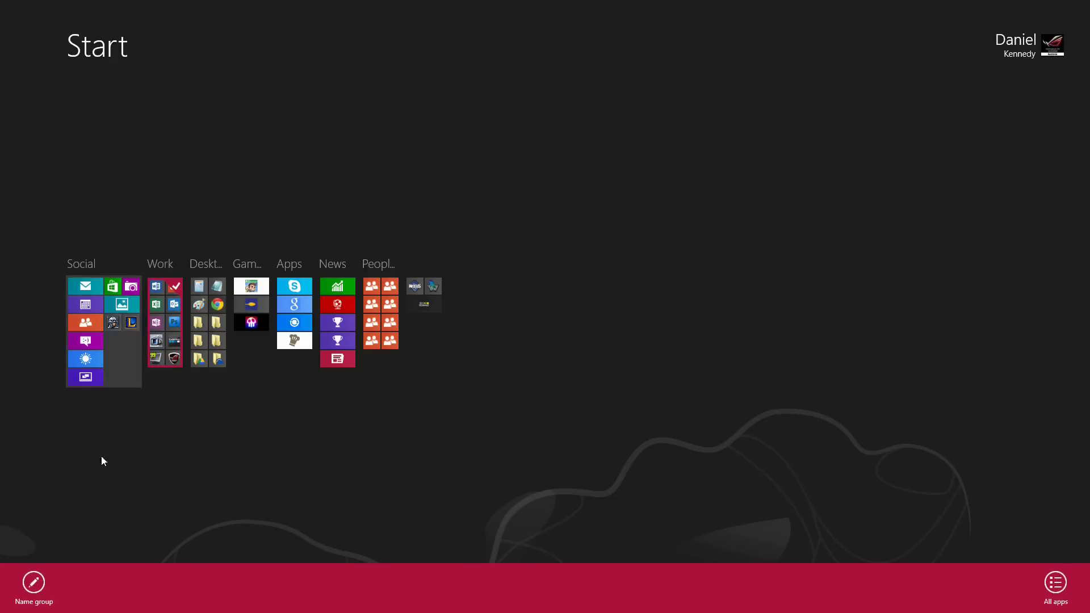
pyautogui.click(34, 592)
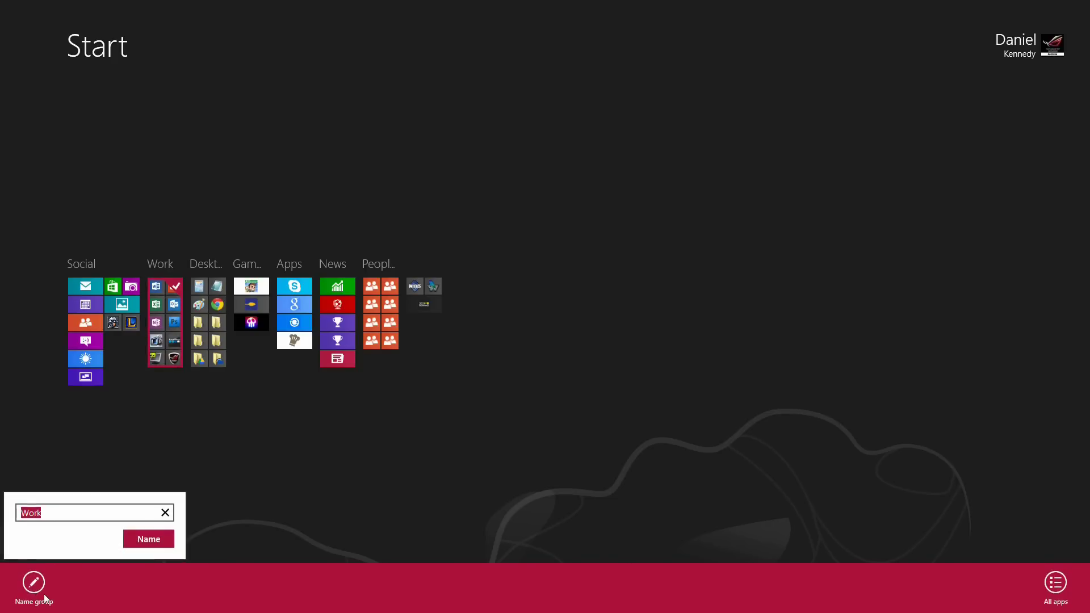
pyautogui.click(127, 541)
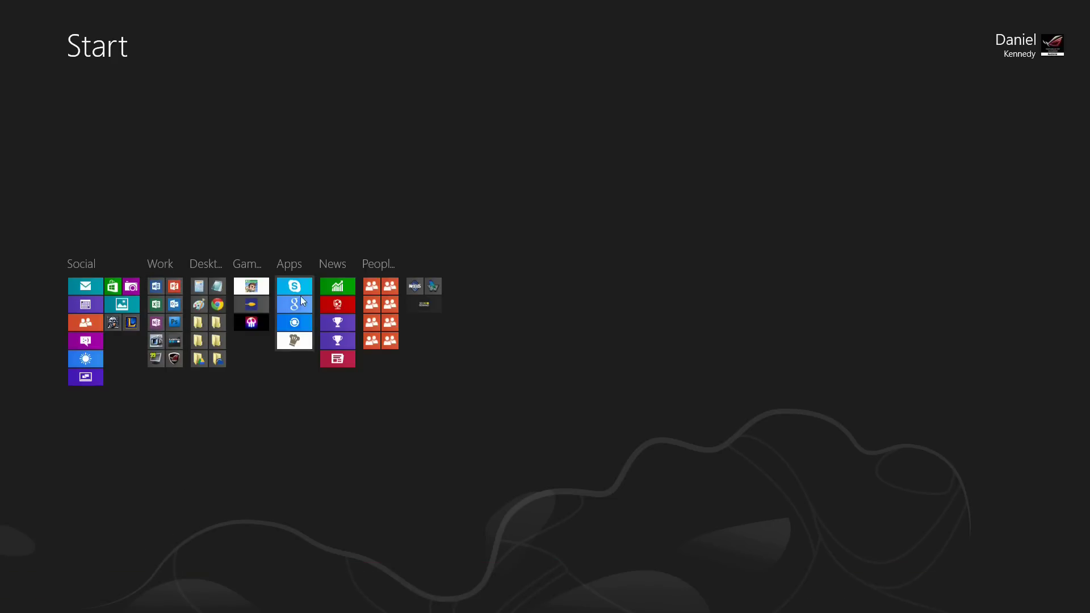
# Reorder groups to Social, Work, Desktop, News, Games, Apps, People, then zoom back in.
pyautogui.moveTo(374, 301)
pyautogui.mouseDown()
pyautogui.moveTo(145, 301)
pyautogui.moveTo(375, 302)
pyautogui.mouseUp()
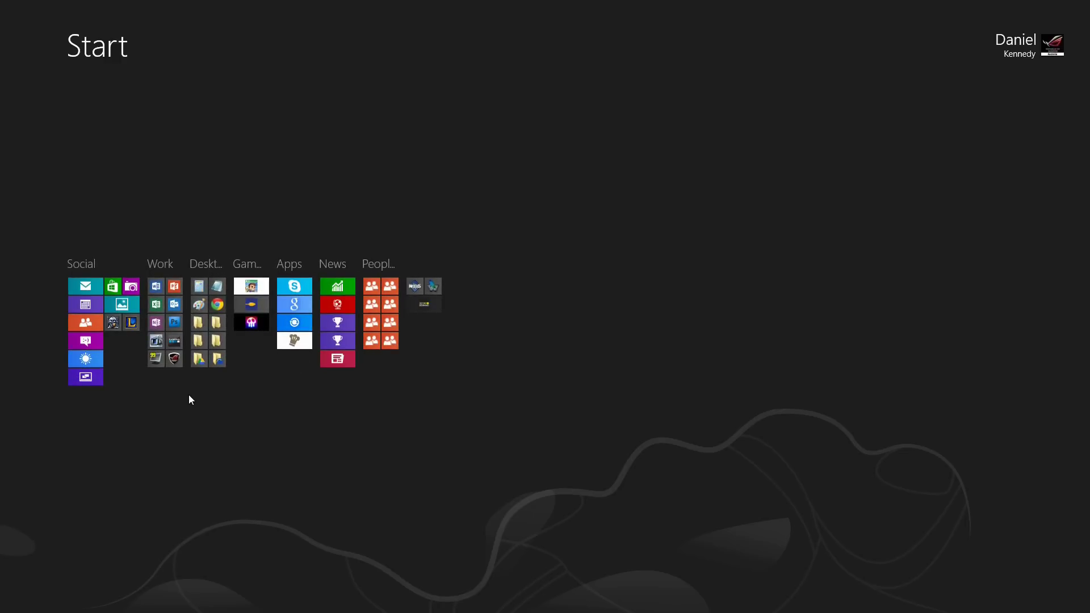
pyautogui.click(176, 324)
pyautogui.hotkey('ctrl', '-')
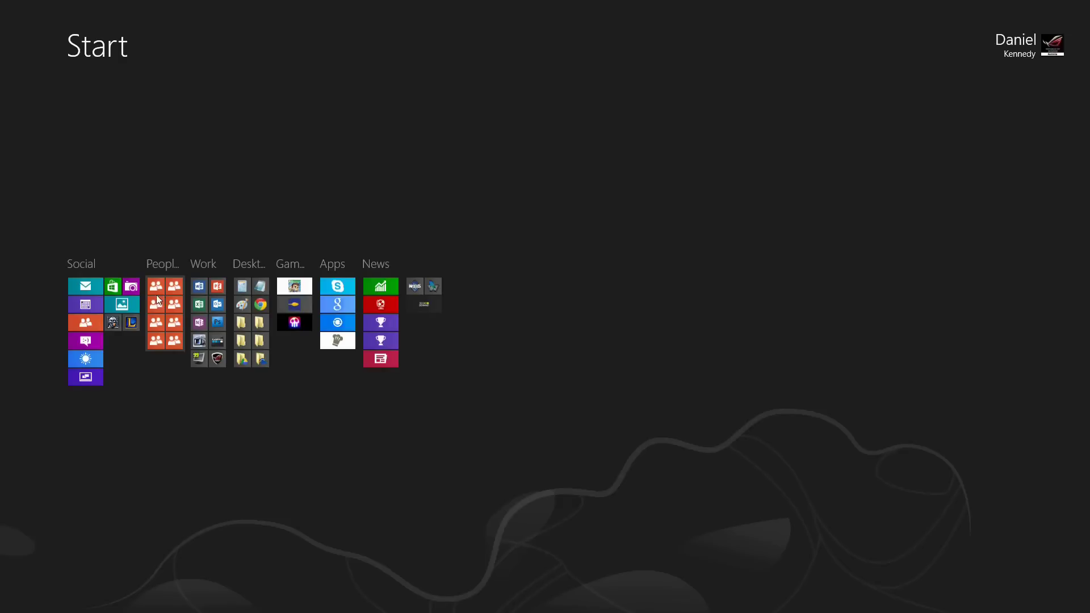
pyautogui.moveTo(173, 307); pyautogui.dragTo(244, 298)
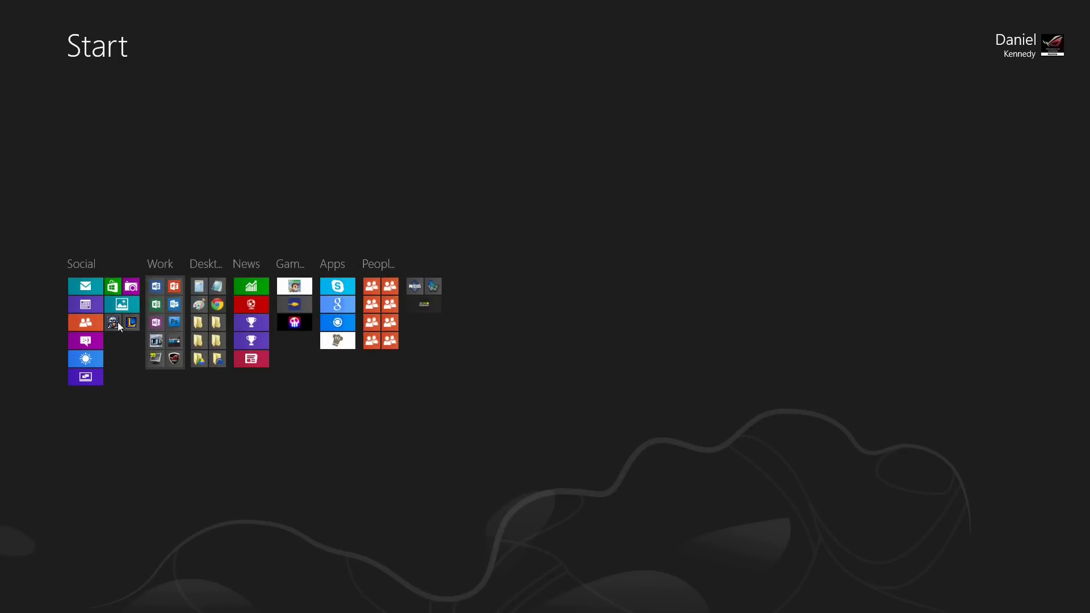
pyautogui.click(159, 318)
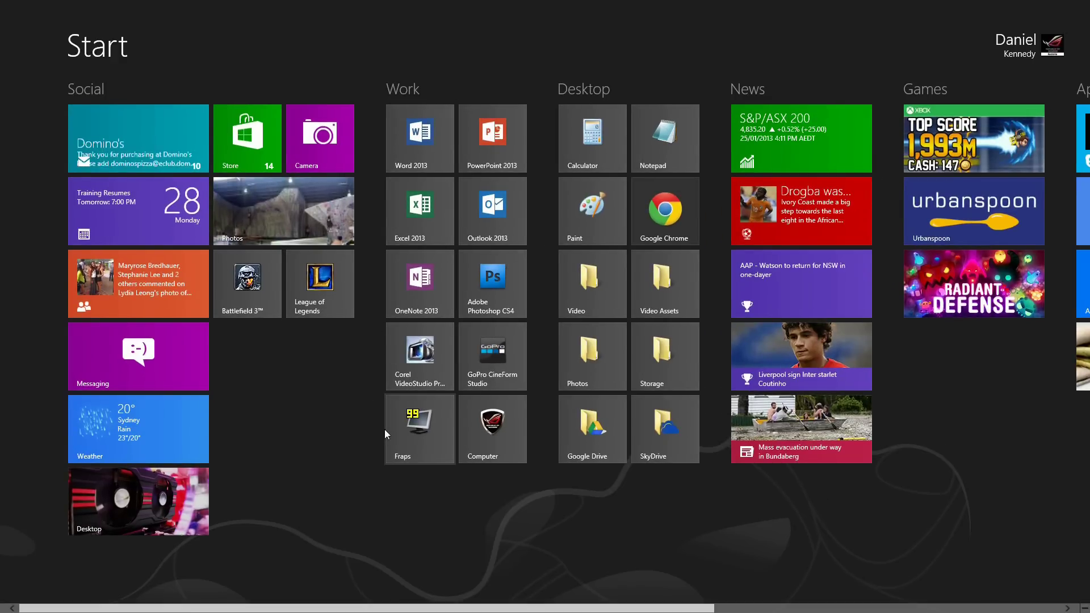
# Switch to the SBS On Demand app and scroll through its hub.
pyautogui.press('super+Tab')
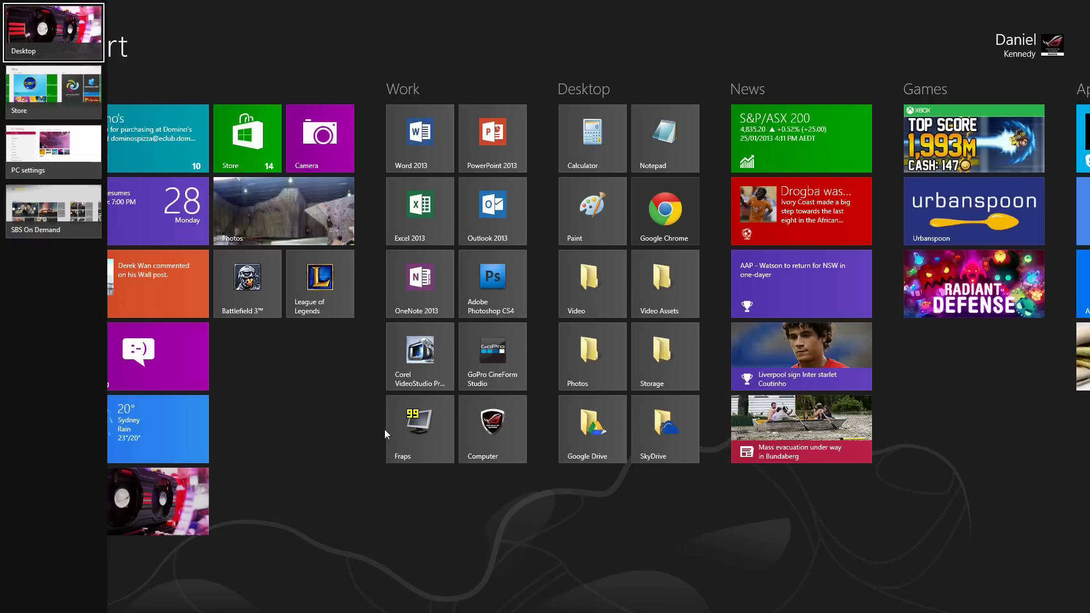
pyautogui.press('super+Tab')
pyautogui.press('super+Tab')
pyautogui.press('super+Tab')
pyautogui.press('super+Tab')
pyautogui.press('super+Tab')
pyautogui.press('super+Tab')
pyautogui.press('super+Tab')
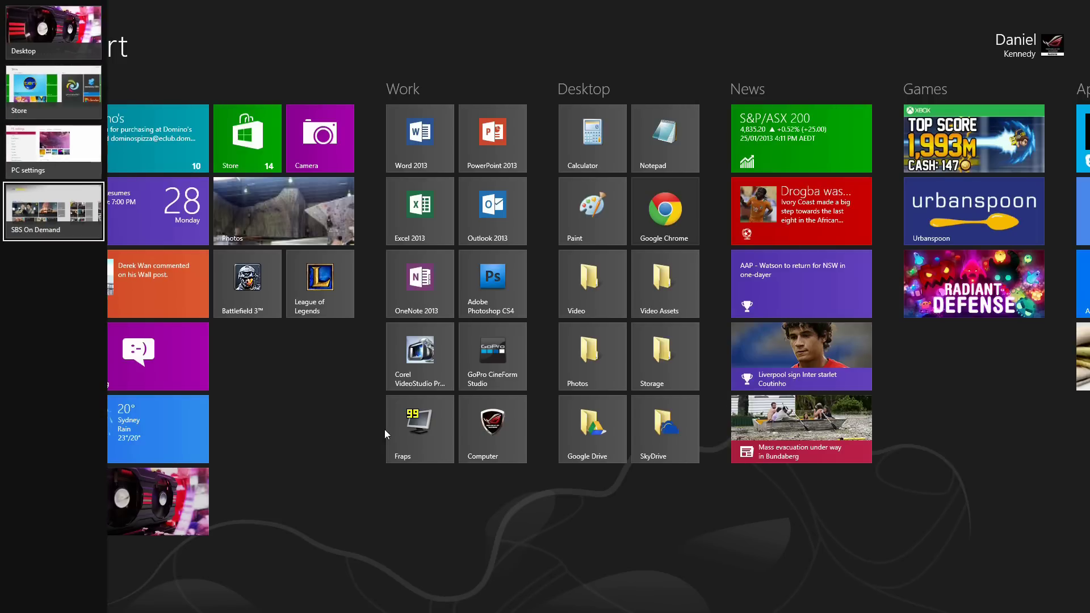
pyautogui.scroll(-5, 327, 333)
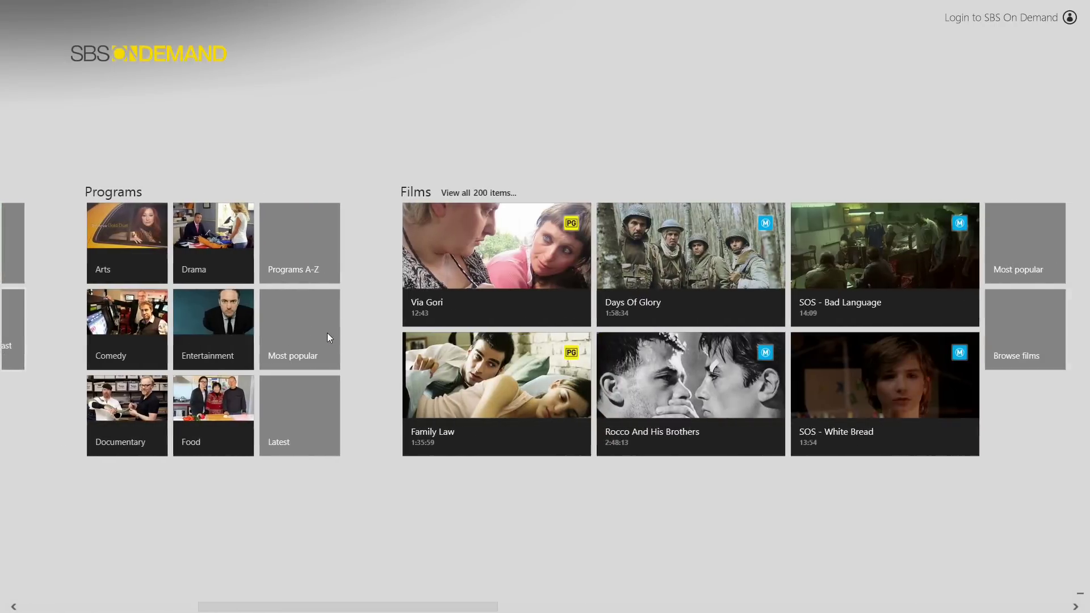
pyautogui.scroll(-3, 327, 333)
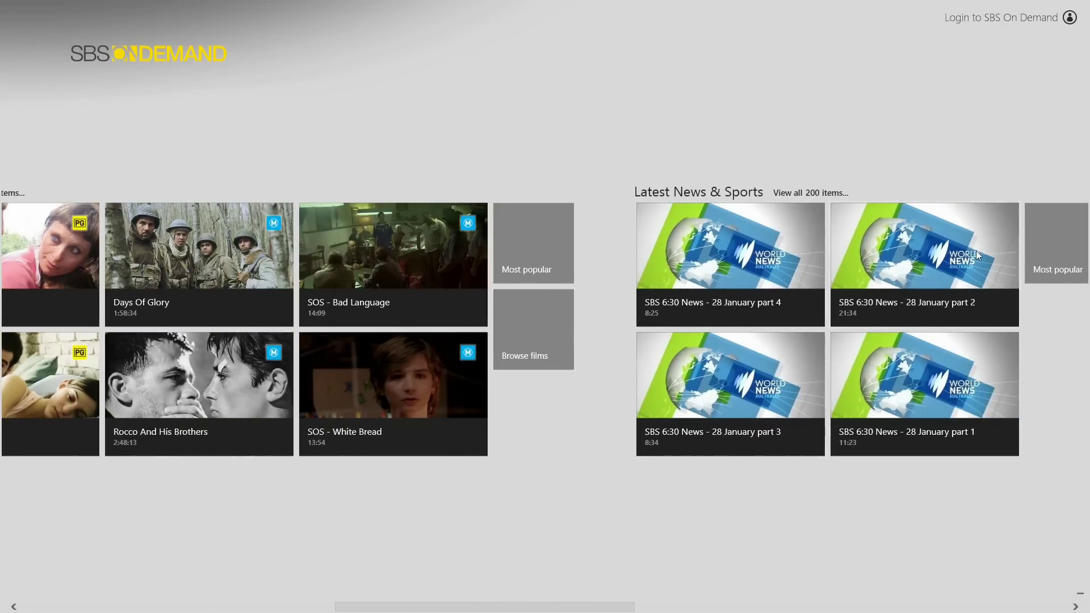
pyautogui.scroll(8, 621, 290)
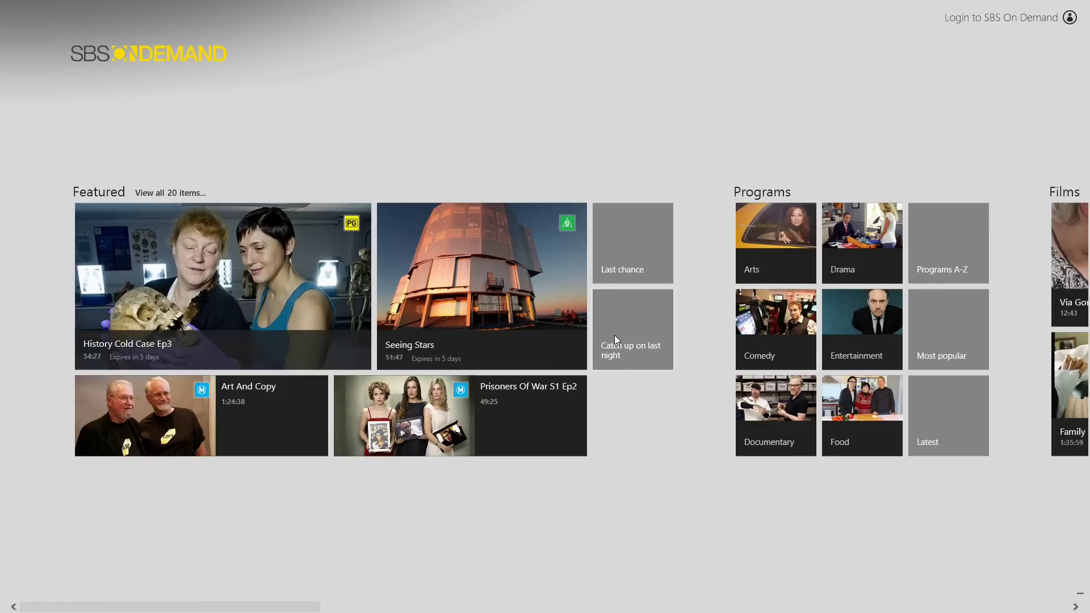
# Switch to the Windows Store and scroll to its Music & Video section.
pyautogui.press('super+Tab')
pyautogui.press('super+Tab')
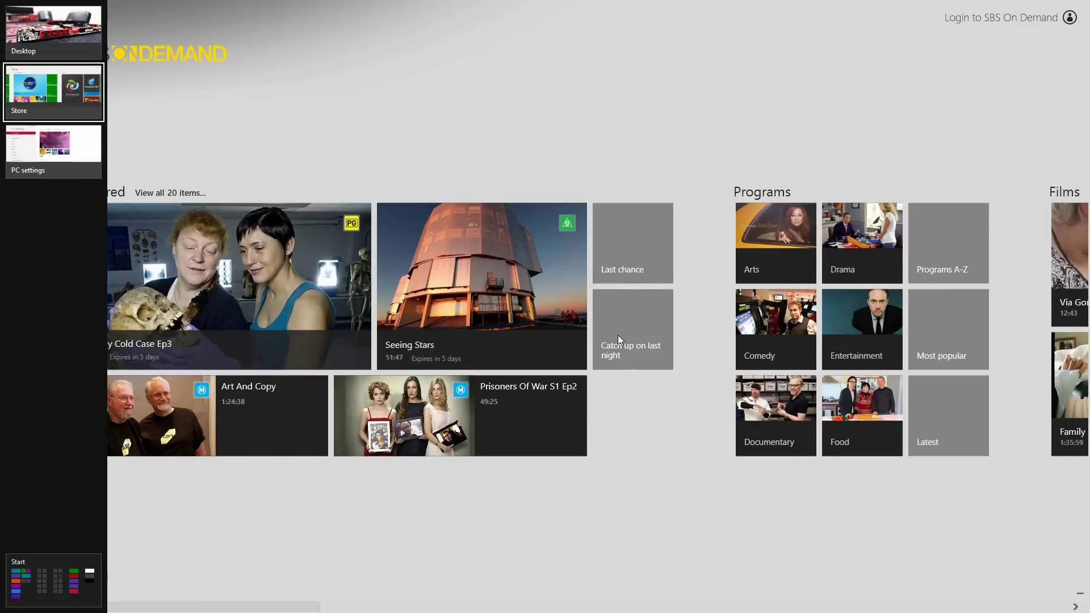
pyautogui.scroll(-3, 539, 359)
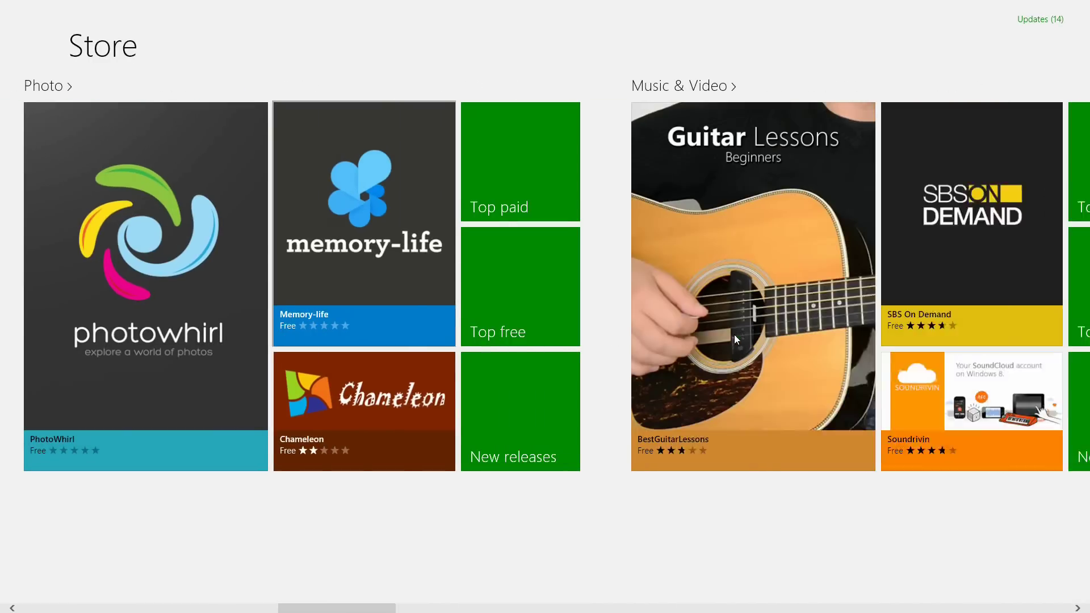
pyautogui.scroll(2, 733, 336)
pyautogui.scroll(-5, 703, 353)
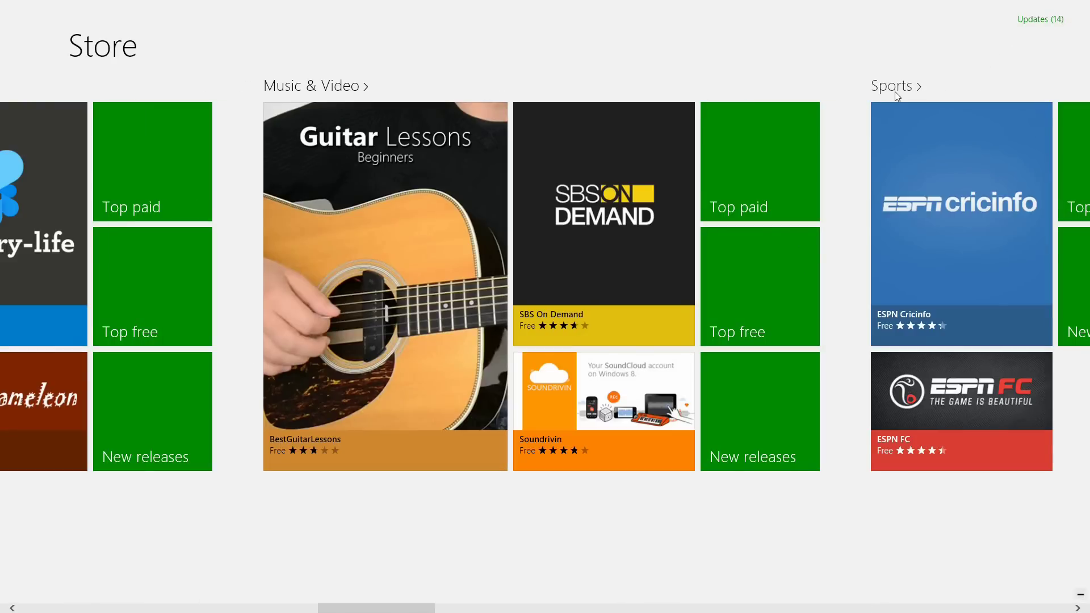
# Go to the desktop and briefly open PC settings from the Settings charm.
pyautogui.press('super+d')
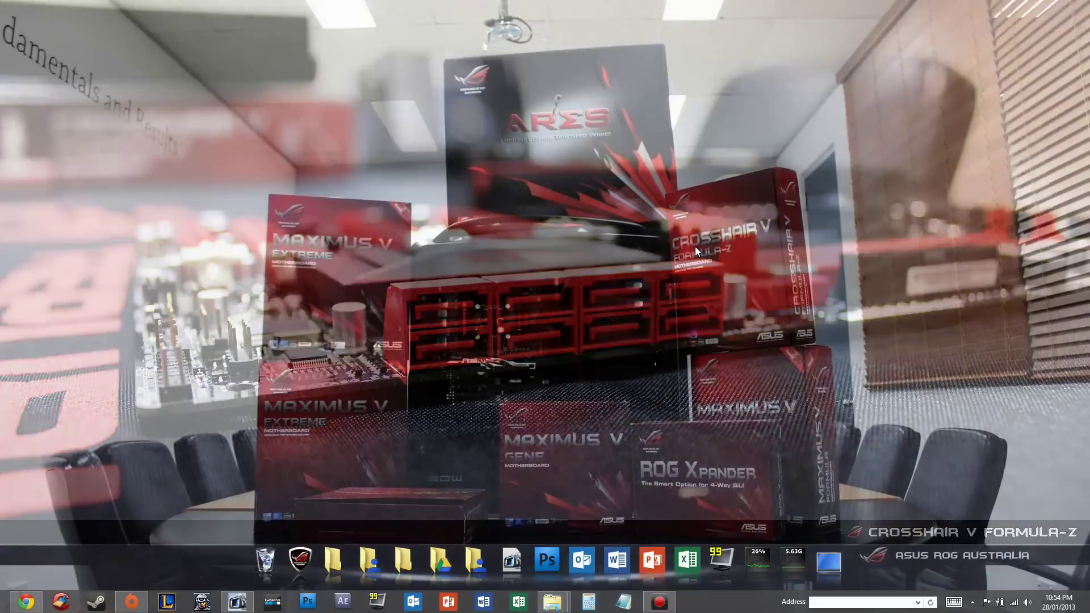
pyautogui.press('super+c')
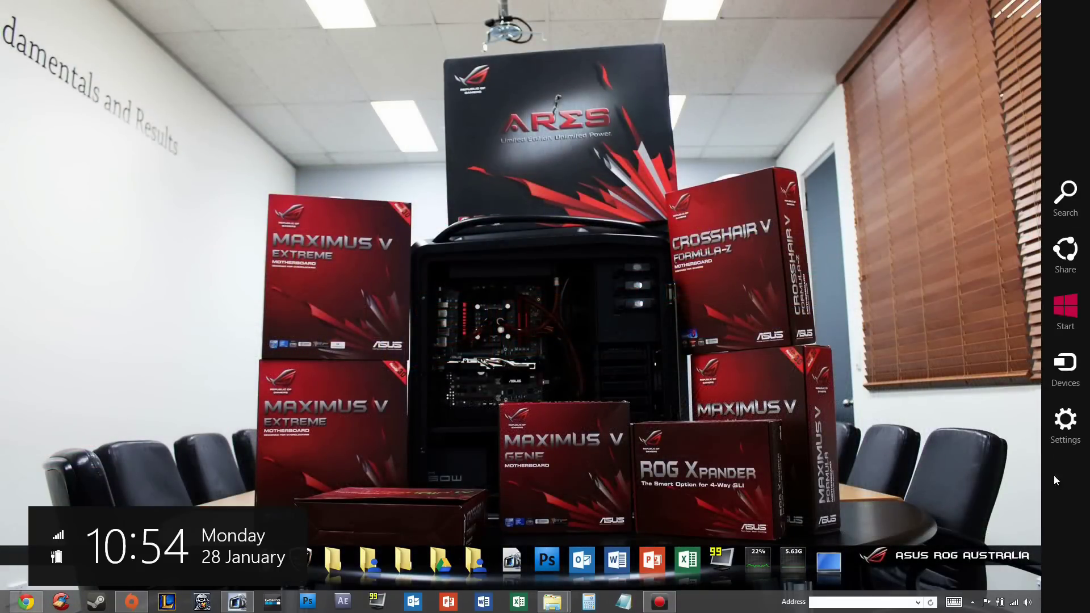
pyautogui.click(1066, 426)
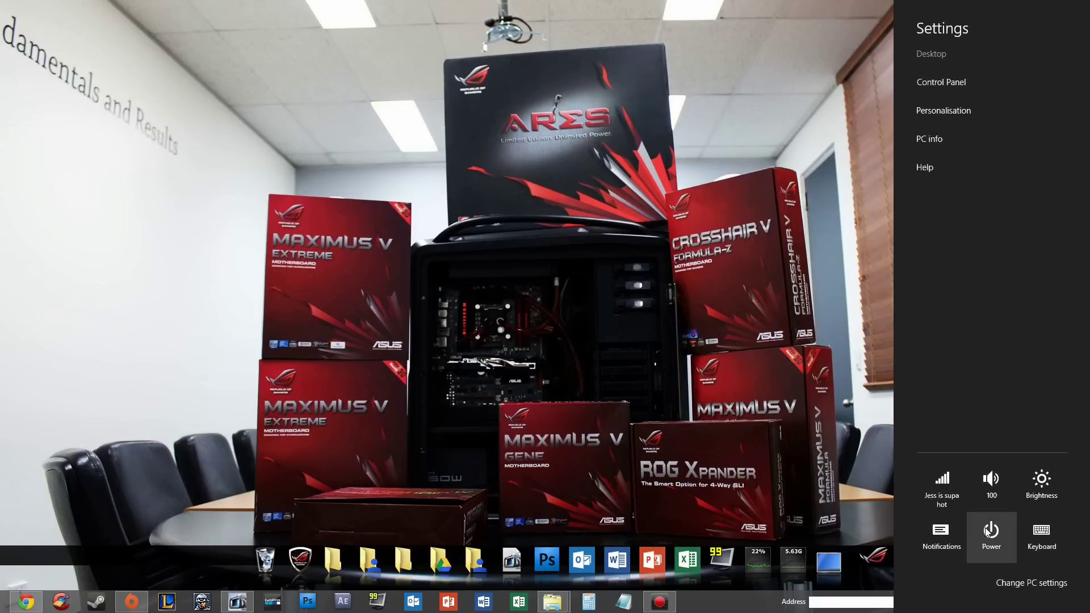
pyautogui.click(1029, 591)
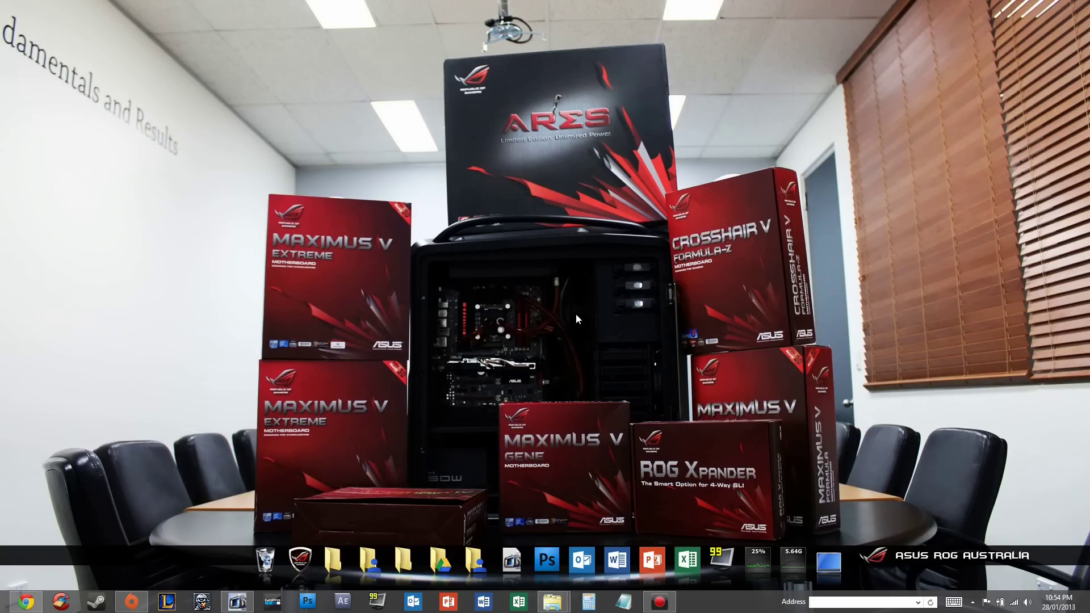
# Glance at the Win+X admin menu, then run msconfig and view its Startup tab.
pyautogui.press('super+x')
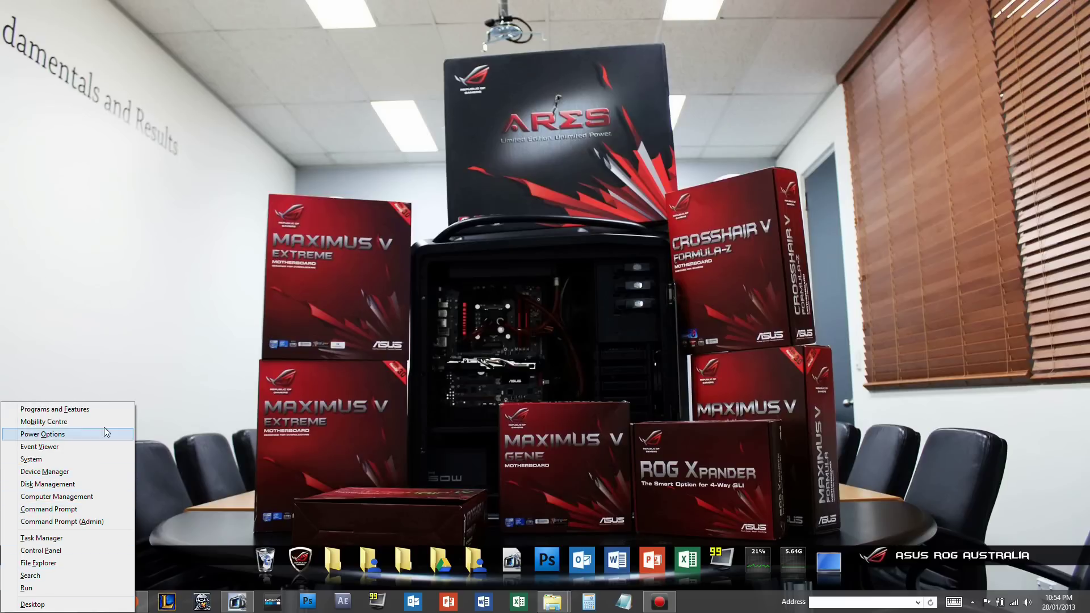
pyautogui.click(226, 371)
pyautogui.press('super+r')
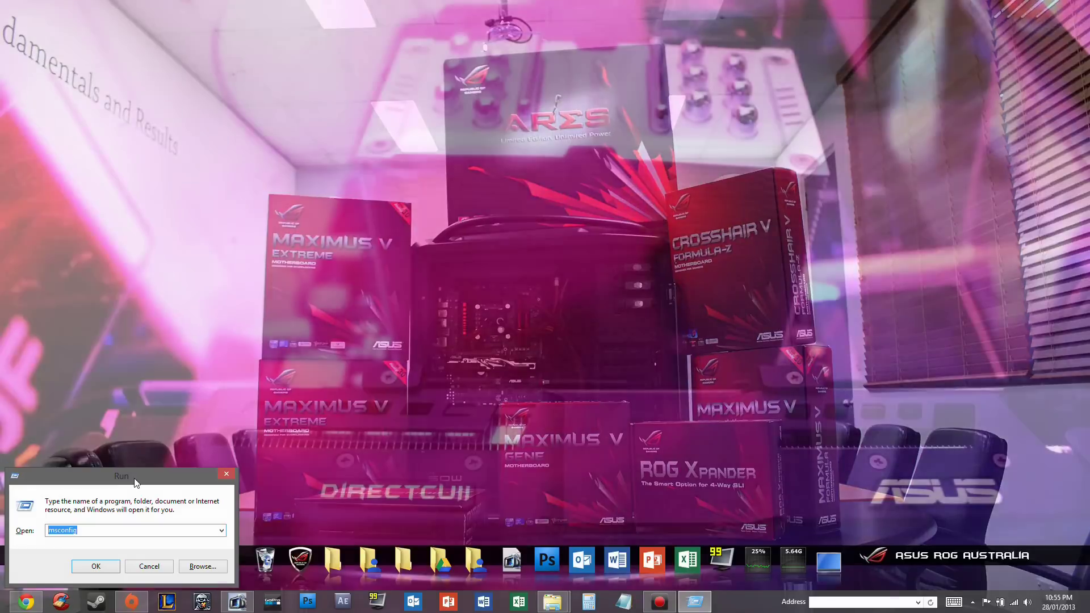
pyautogui.press('Return')
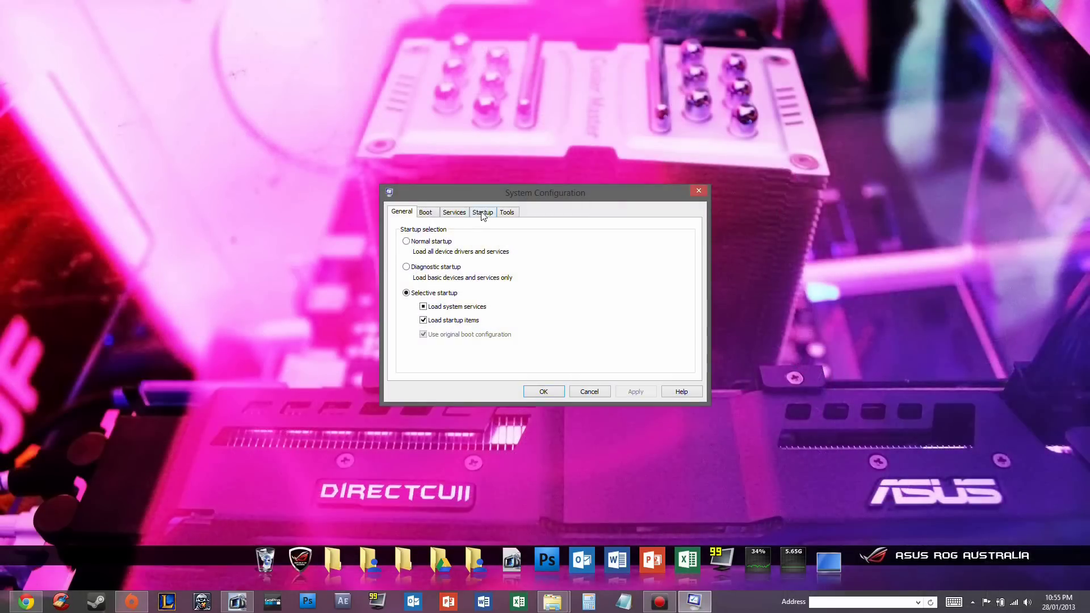
pyautogui.click(483, 213)
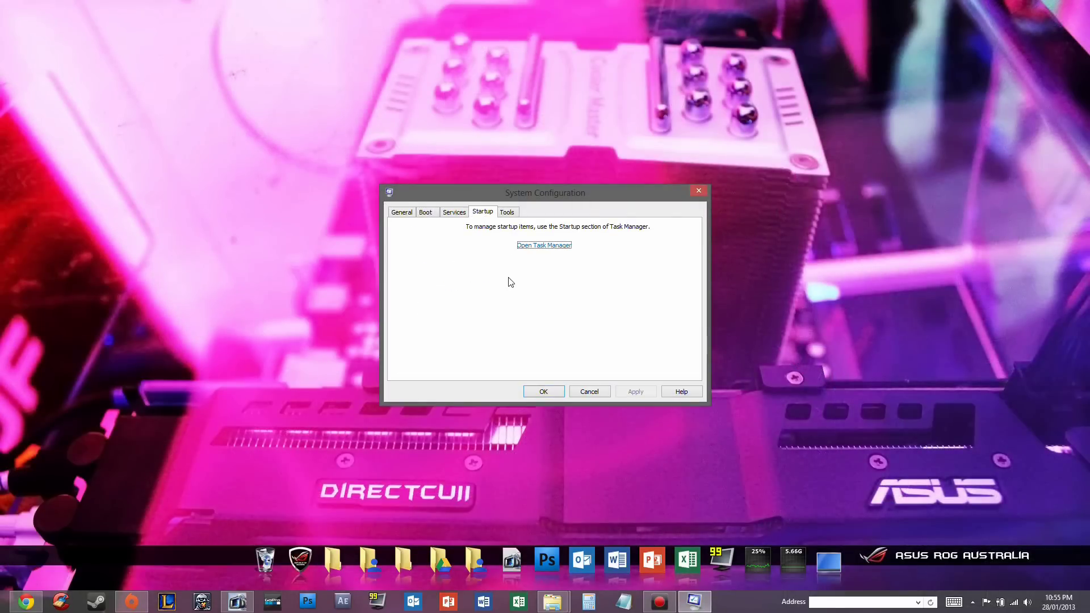
# Open Task Manager's Start-up list and arrange it beside System Configuration, reviewing the entries.
pyautogui.click(568, 249)
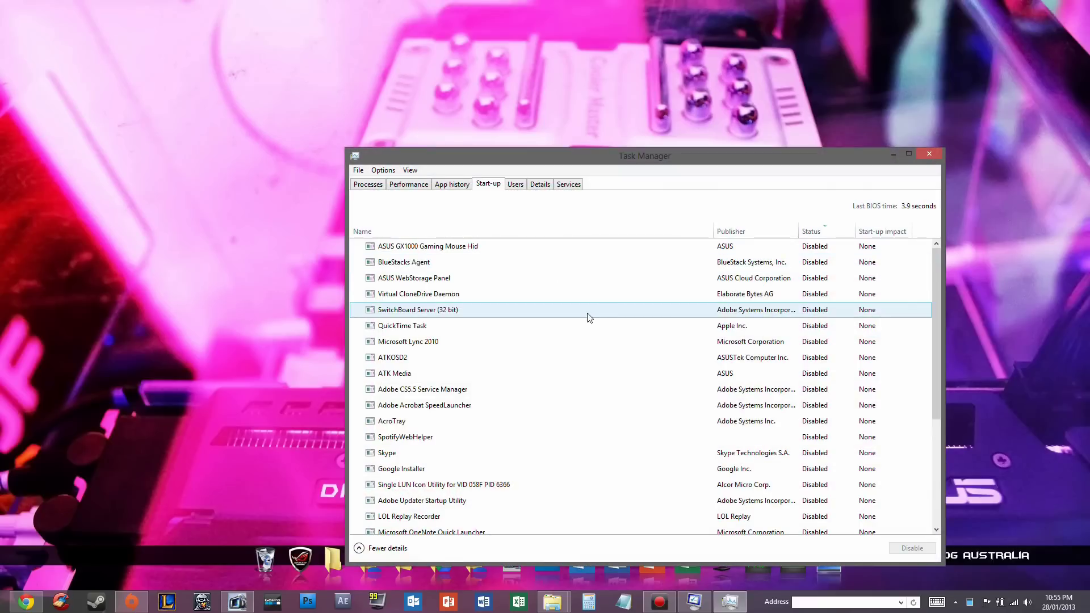
pyautogui.moveTo(644, 164); pyautogui.dragTo(238, 151)
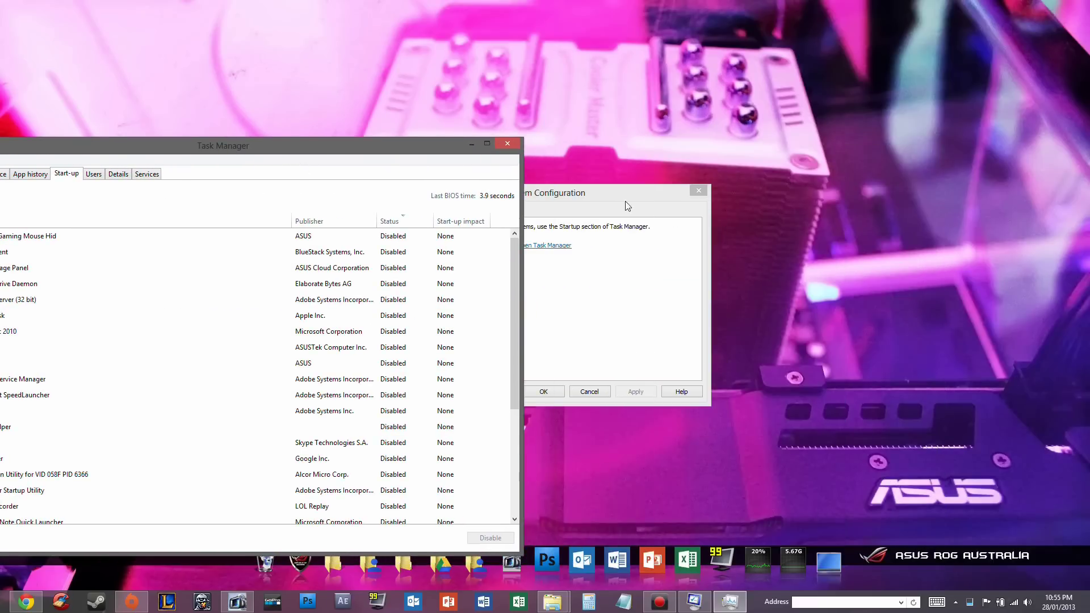
pyautogui.moveTo(626, 202); pyautogui.dragTo(837, 149)
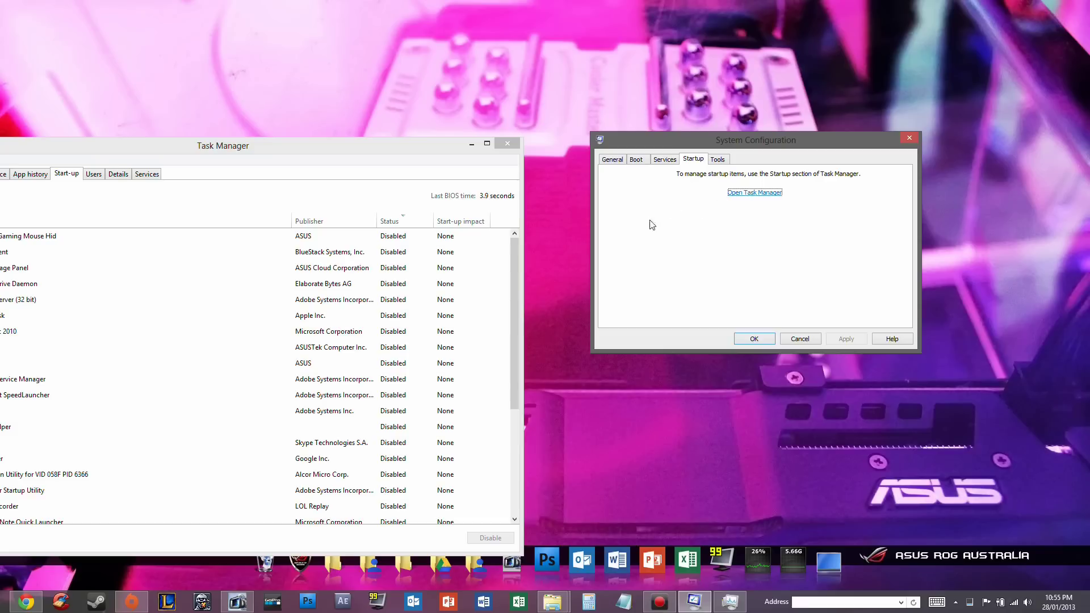
pyautogui.moveTo(775, 148); pyautogui.dragTo(866, 126)
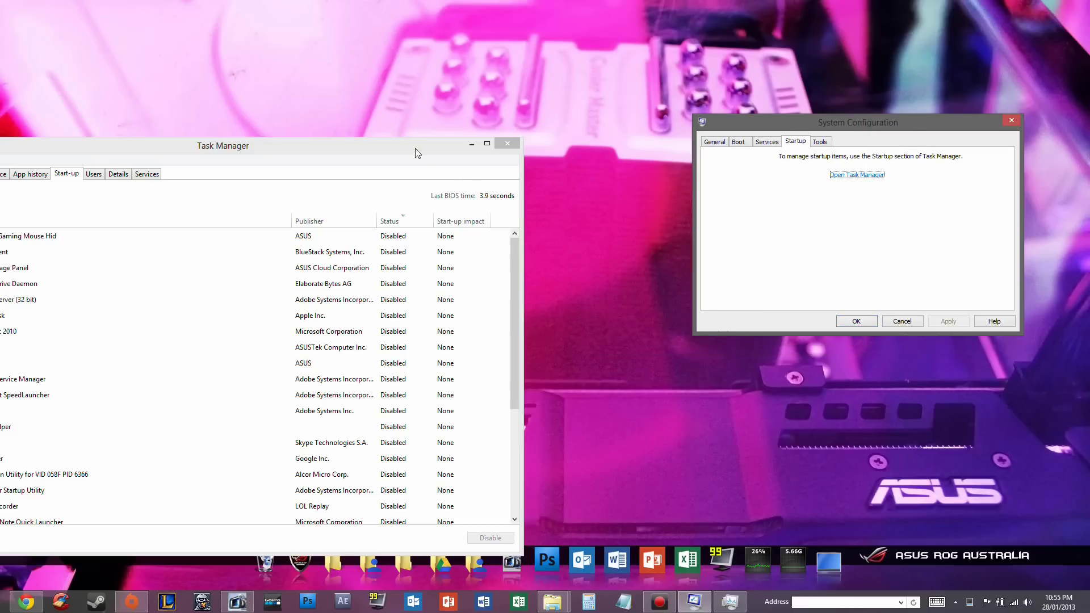
pyautogui.moveTo(415, 148); pyautogui.dragTo(605, 128)
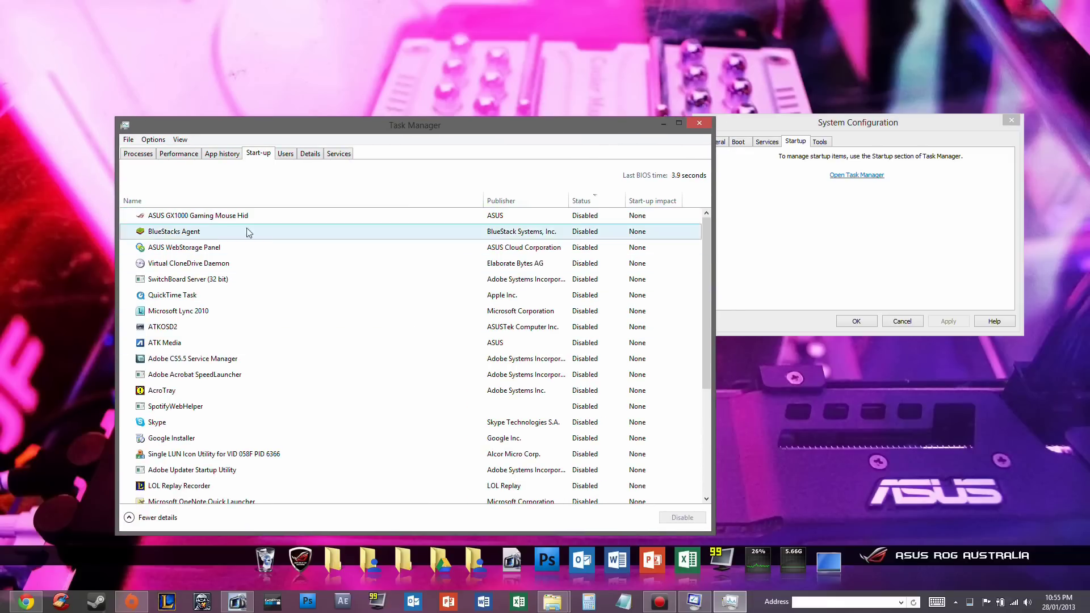
pyautogui.scroll(-2, 323, 423)
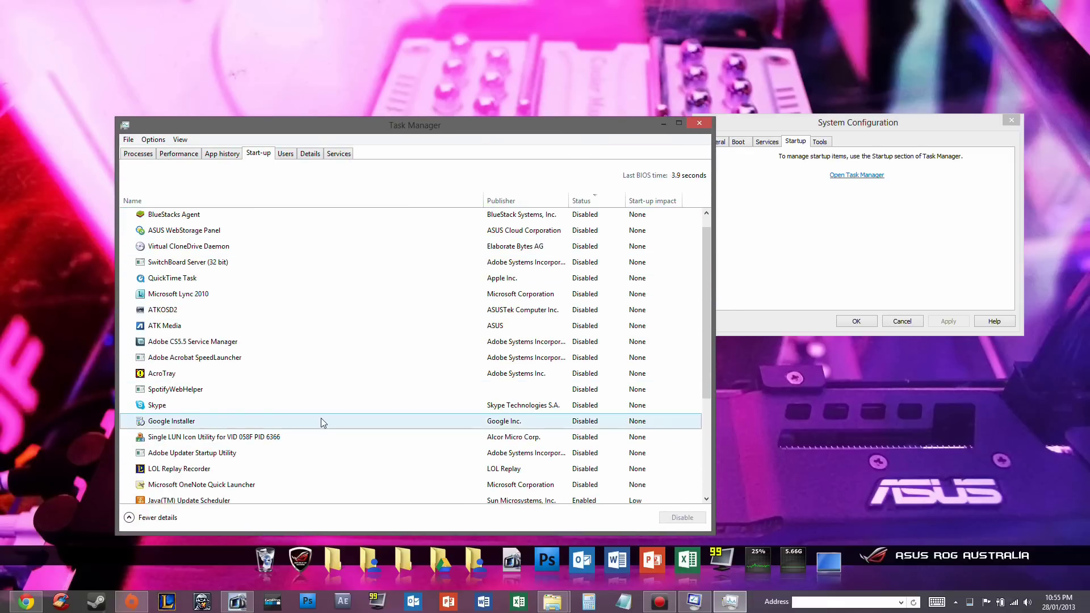
pyautogui.scroll(2, 321, 419)
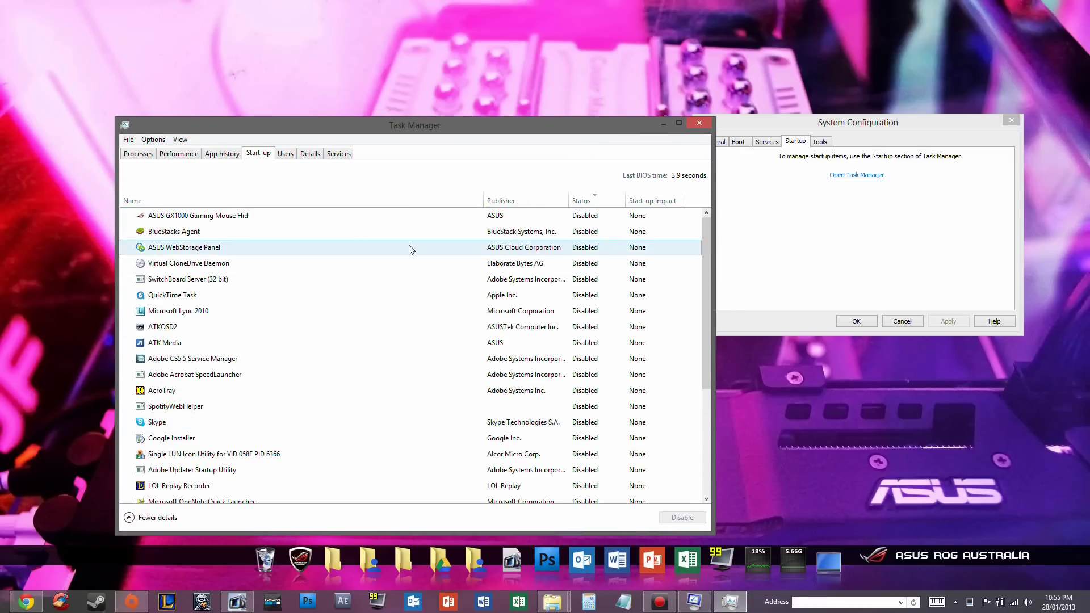
pyautogui.scroll(-3, 397, 264)
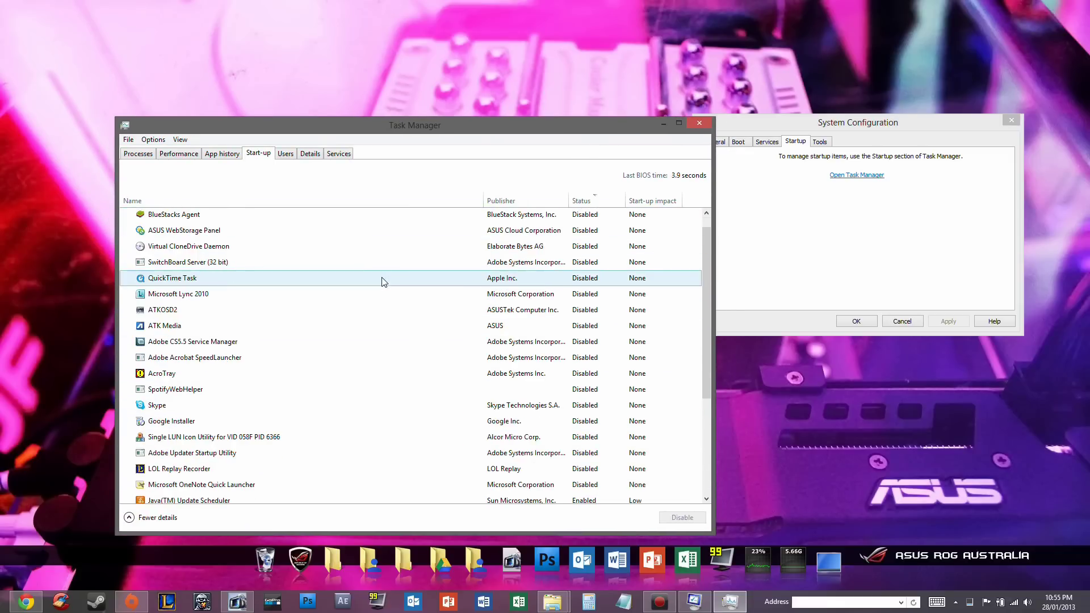
# Show Task Manager's Performance tab, checking Memory before returning to the CPU graph.
pyautogui.click(136, 155)
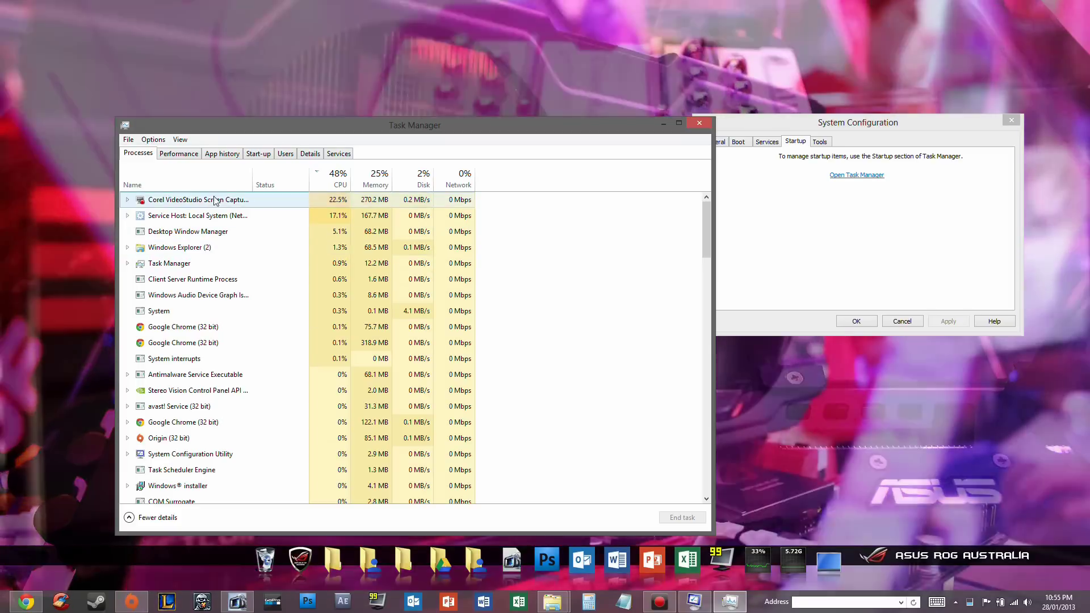
pyautogui.click(179, 153)
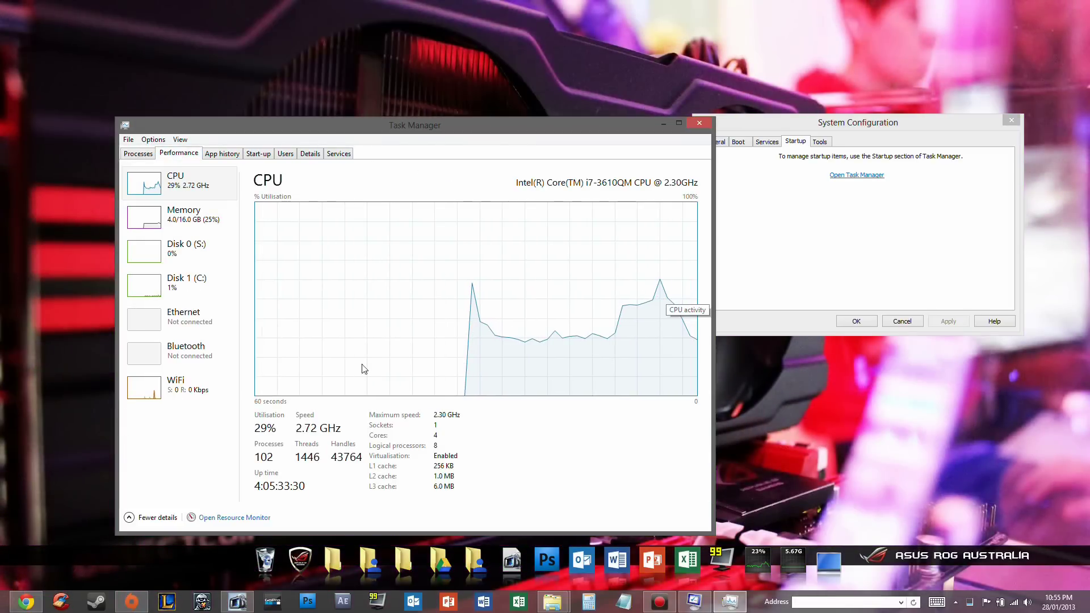
pyautogui.click(188, 214)
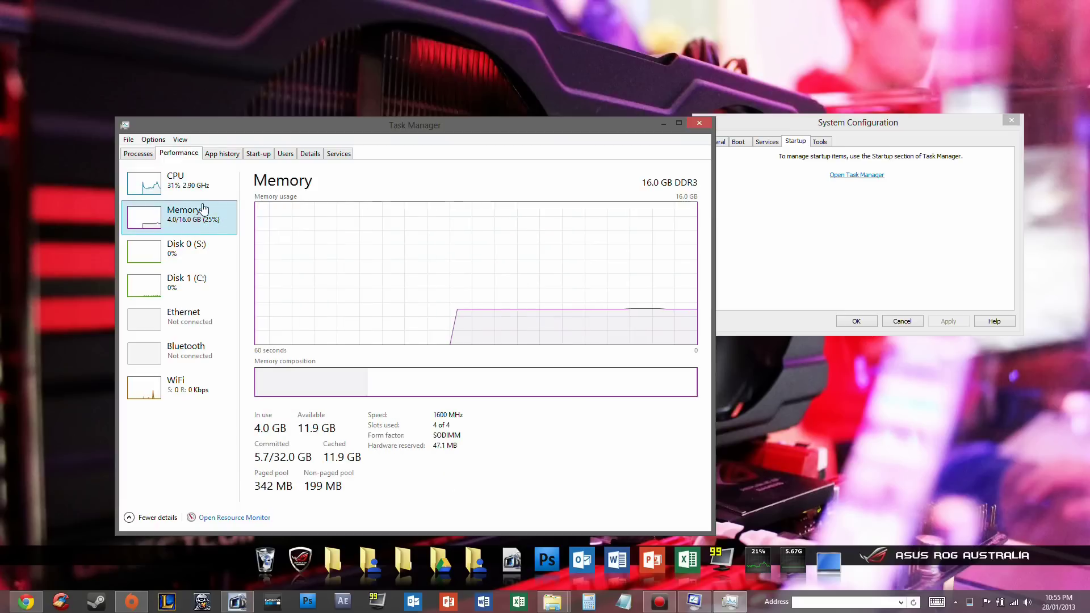
pyautogui.click(189, 196)
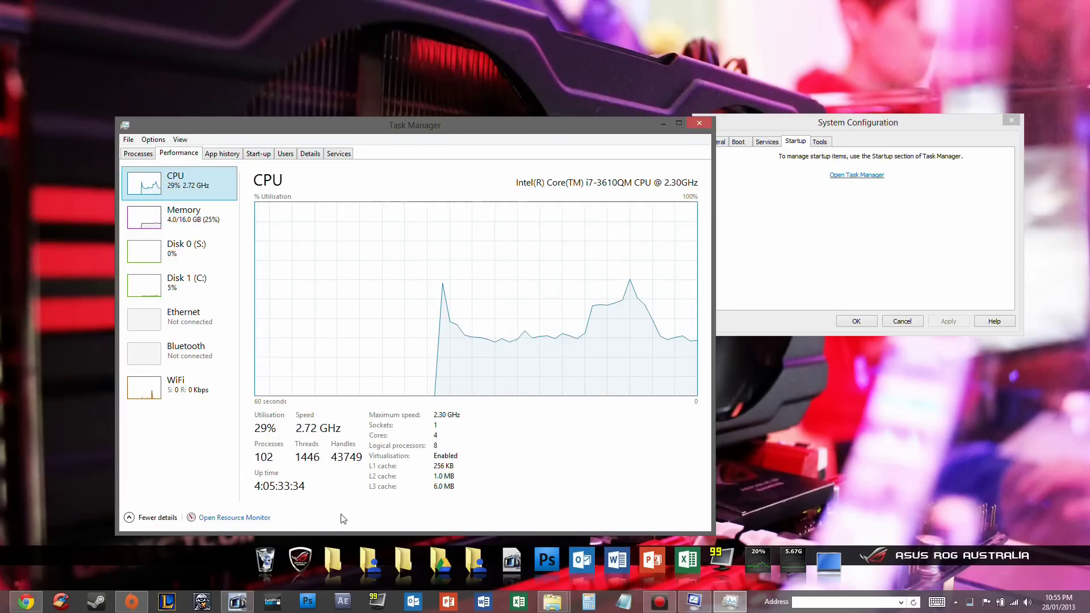
# Open the Video folder and close Task Manager and System Configuration.
pyautogui.click(329, 560)
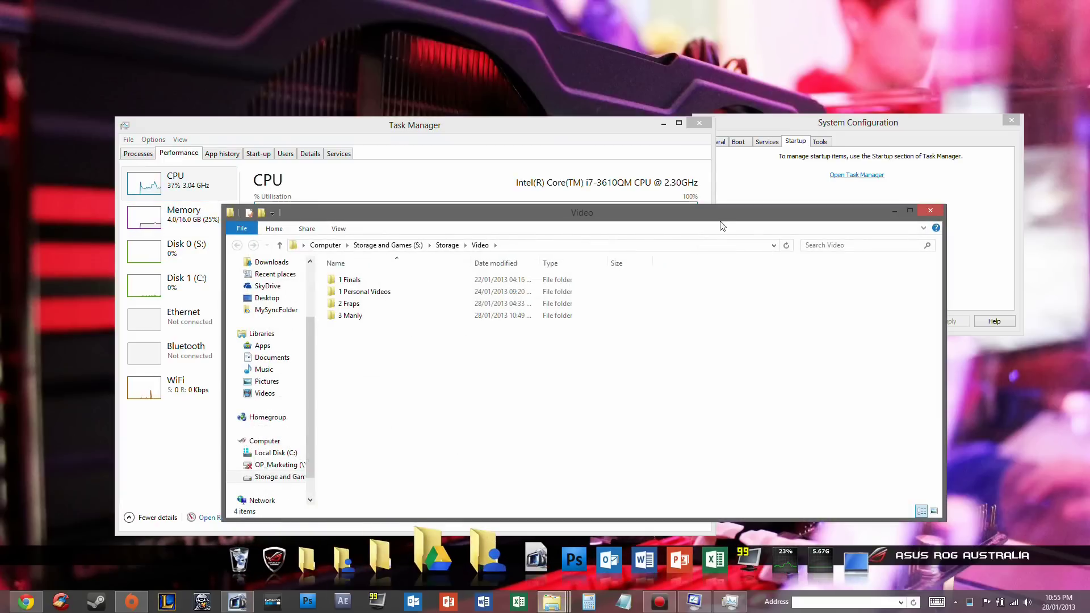
pyautogui.click(700, 123)
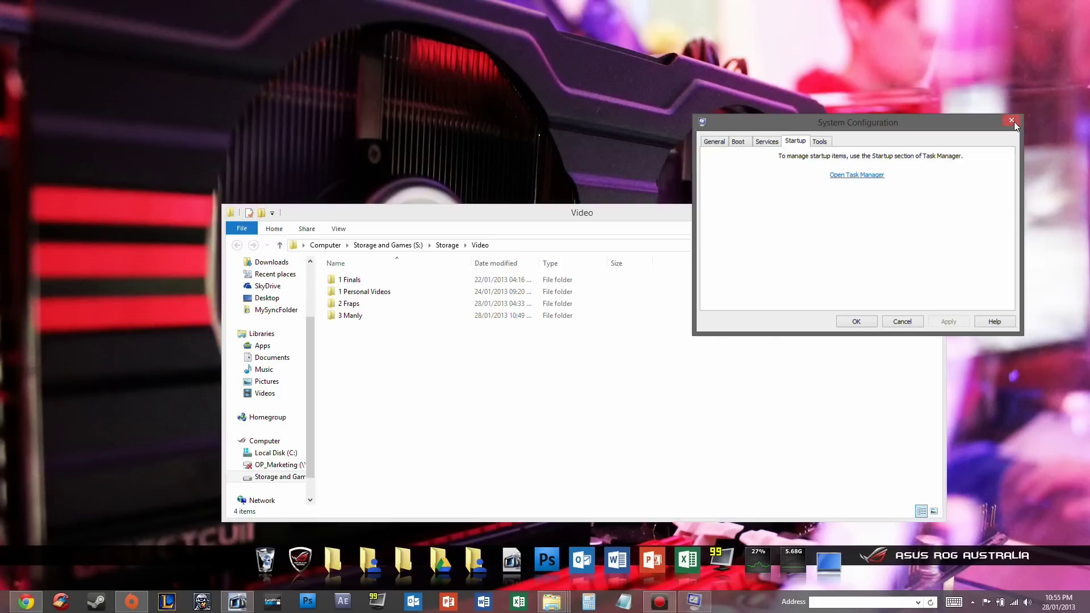
pyautogui.click(1012, 120)
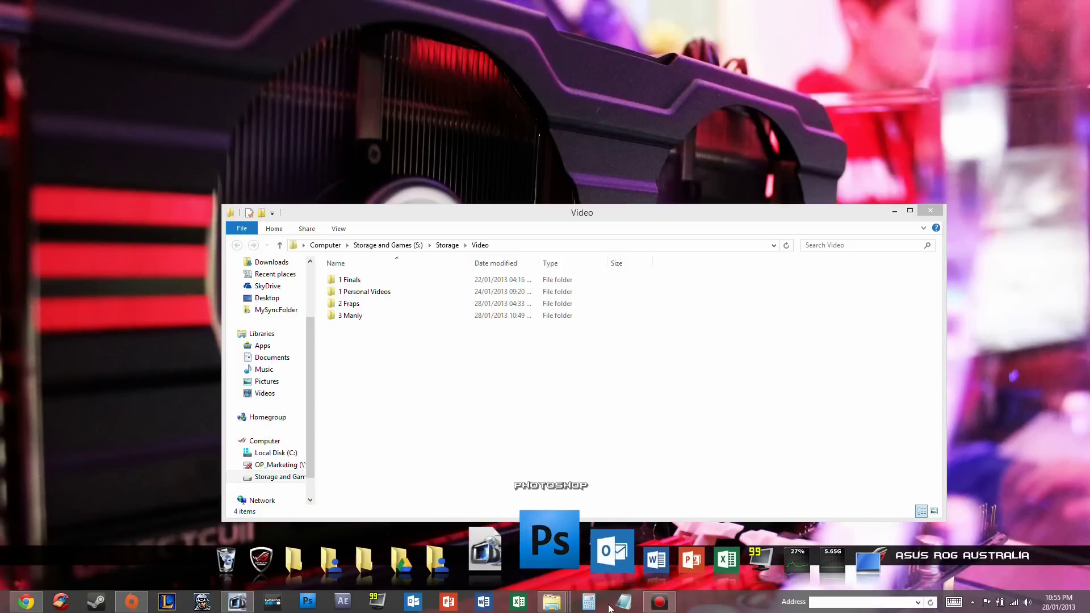
# Duplicate the GOPR0002 video within 3 Manly, then minimize the folder window.
pyautogui.click(559, 559)
pyautogui.click(552, 605)
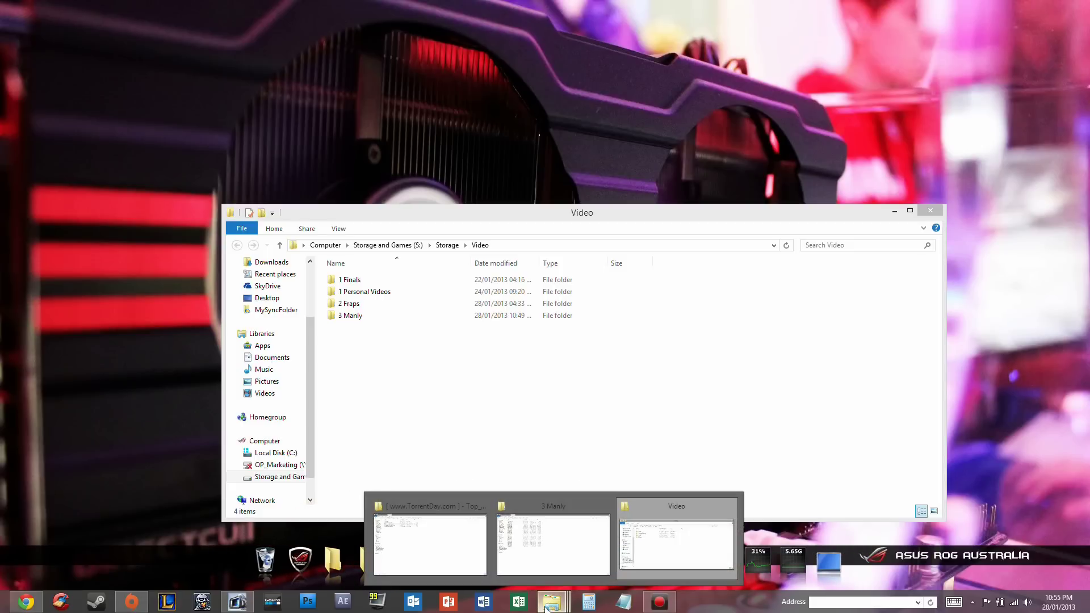
pyautogui.rightClick(550, 605)
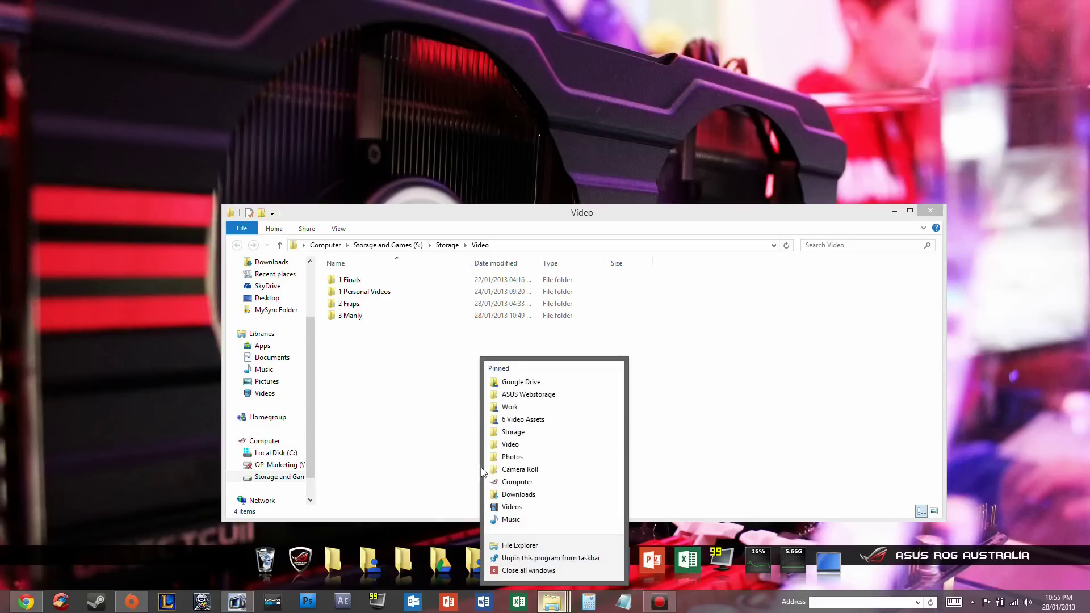
pyautogui.click(135, 421)
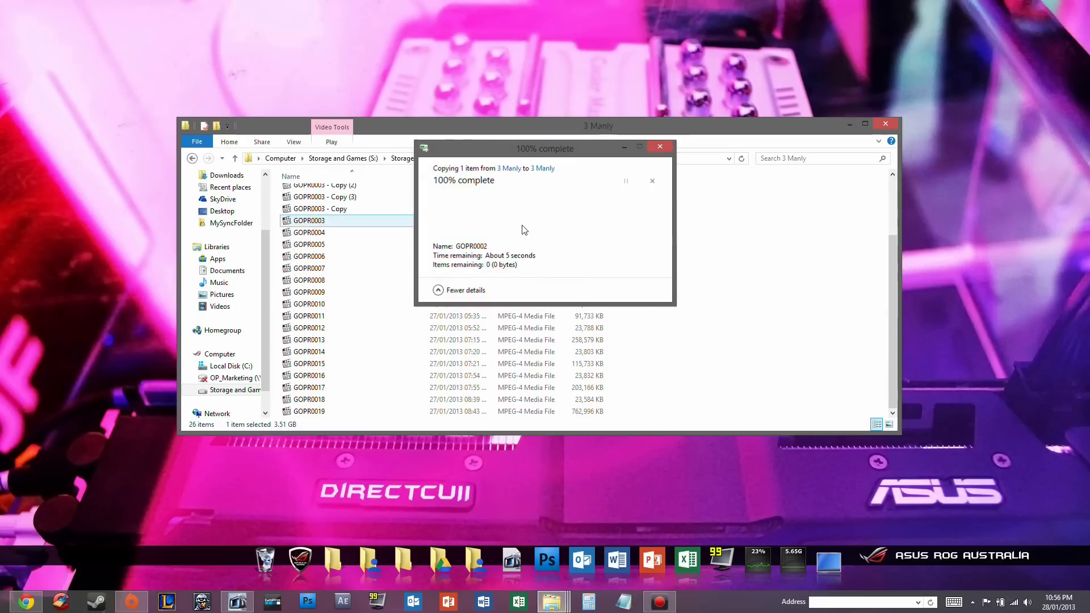
pyautogui.click(851, 124)
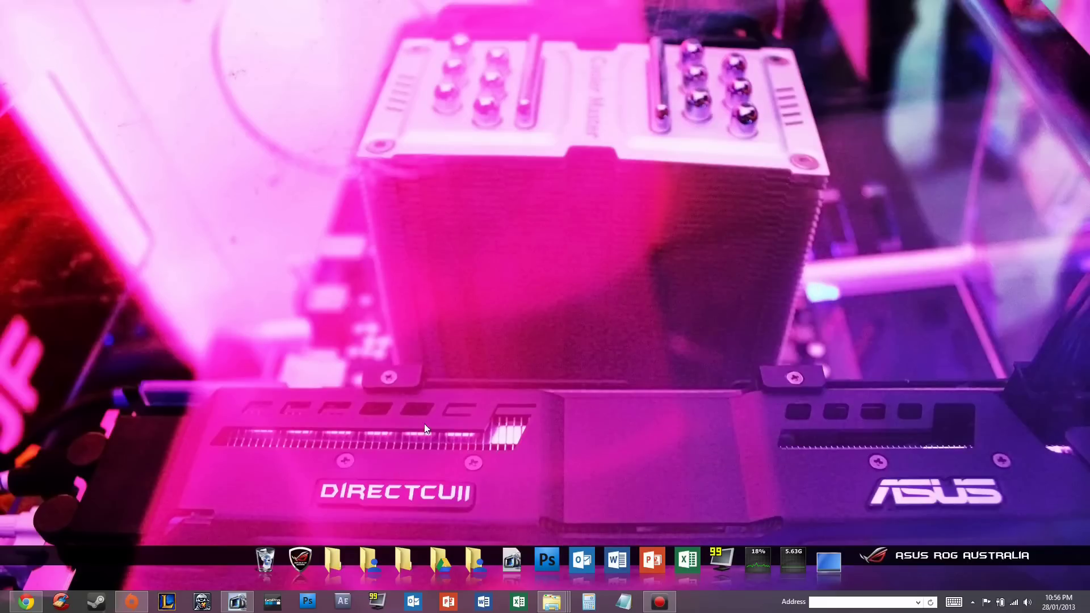
# Restore the 3 Manly window from its taskbar thumbnail and close it.
pyautogui.moveTo(551, 602)
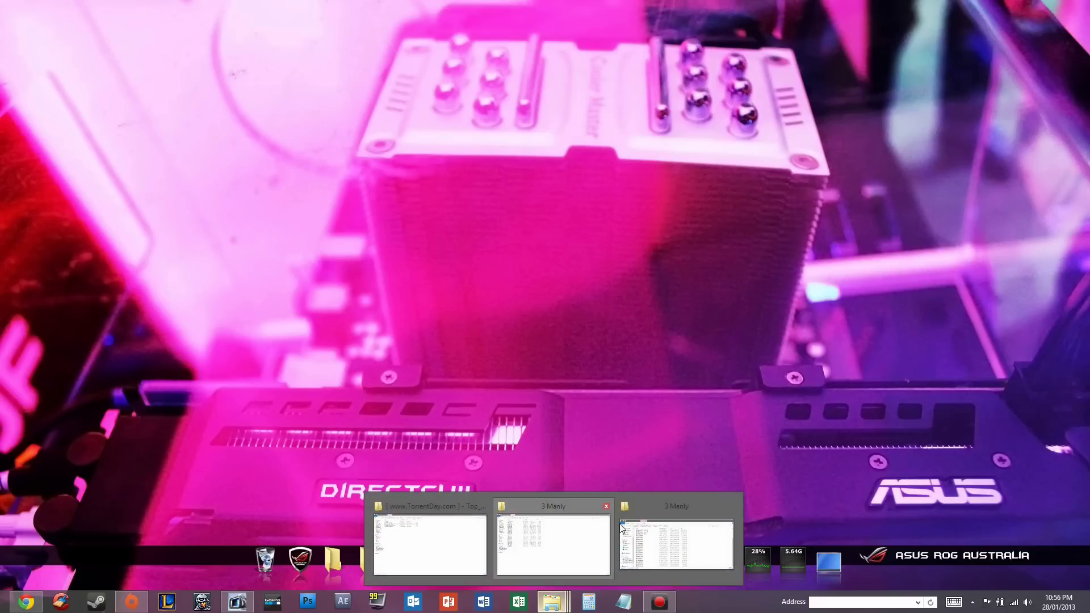
pyautogui.click(528, 539)
pyautogui.click(887, 121)
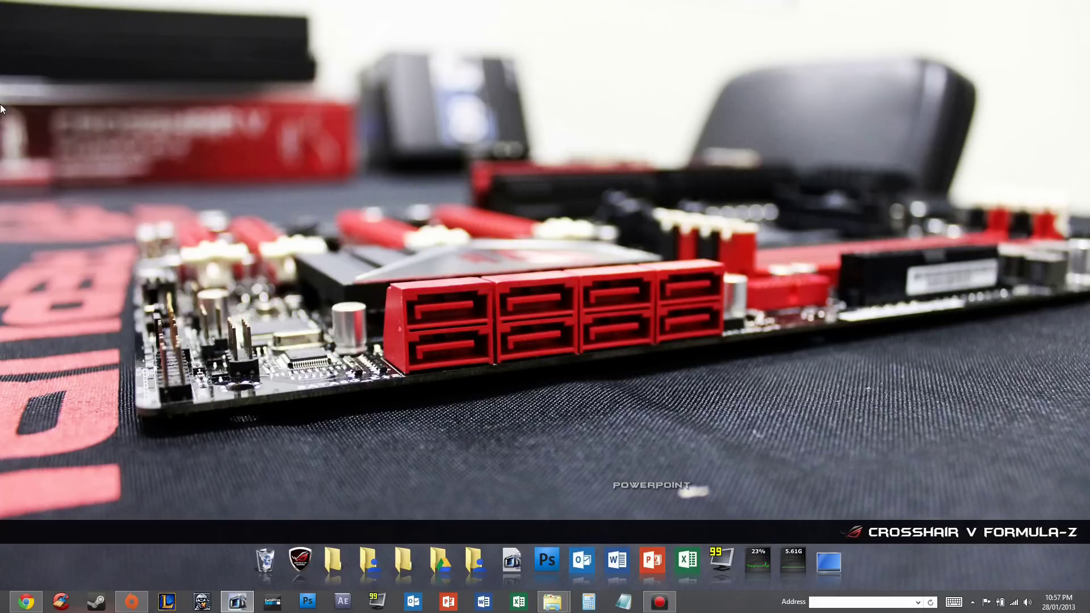
# Search Start for 'device mana' and filter the results to Settings to find Device Manager.
pyautogui.moveTo(1, 612)
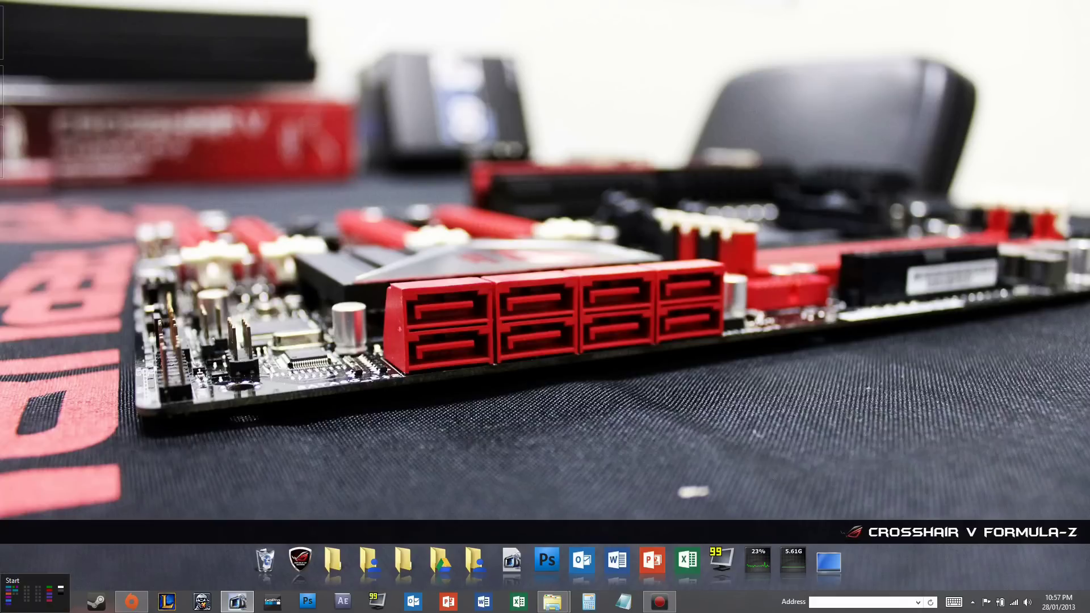
pyautogui.click(10, 602)
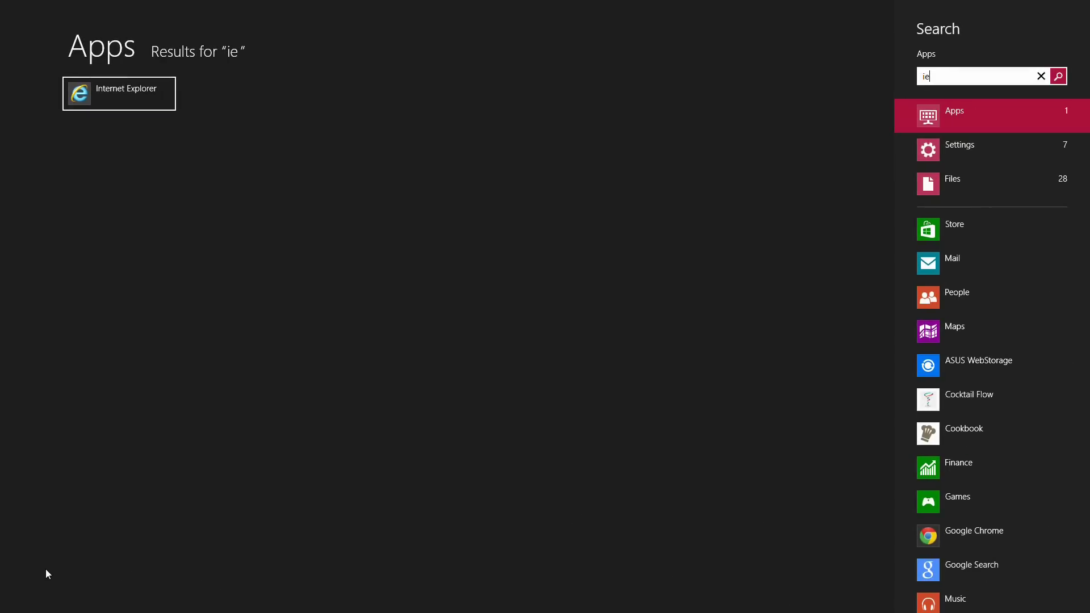
pyautogui.press('BackSpace')
pyautogui.press('BackSpace')
pyautogui.write('device')
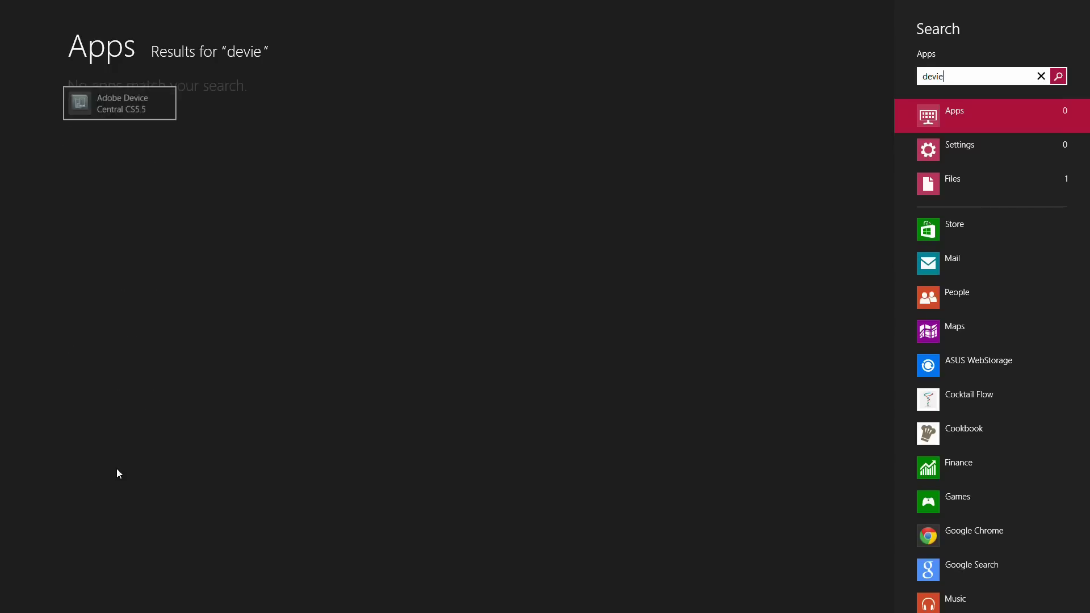
pyautogui.press('BackSpace')
pyautogui.write('ce ')
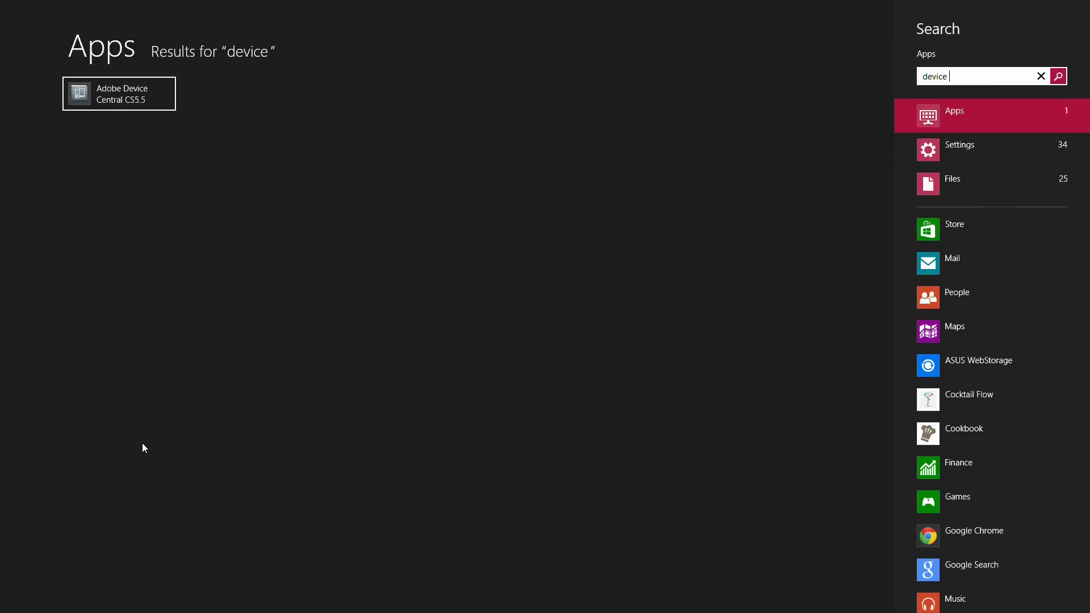
pyautogui.write('mana')
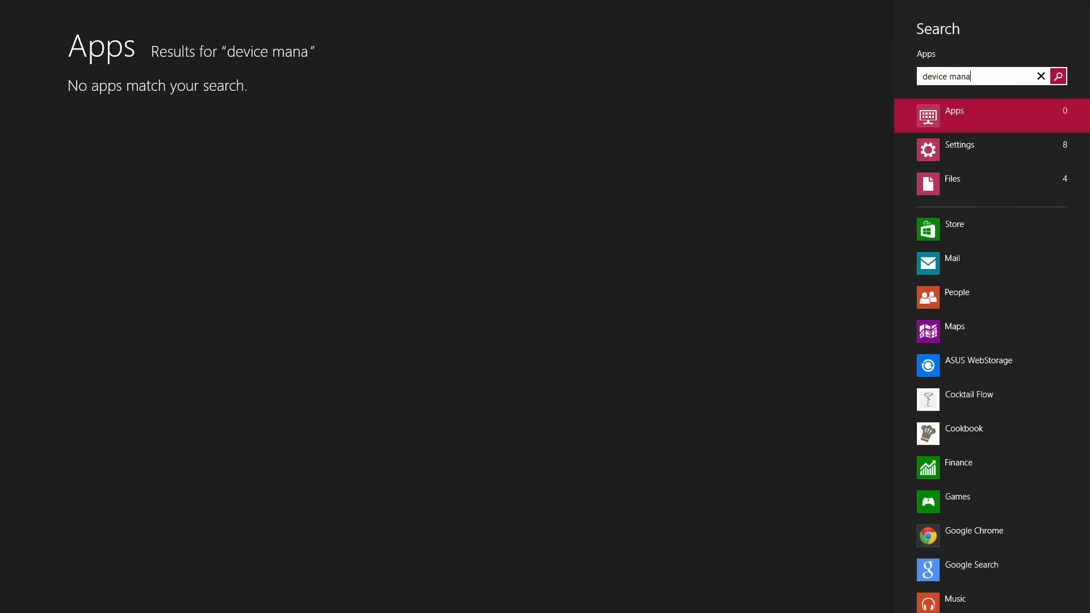
pyautogui.click(976, 144)
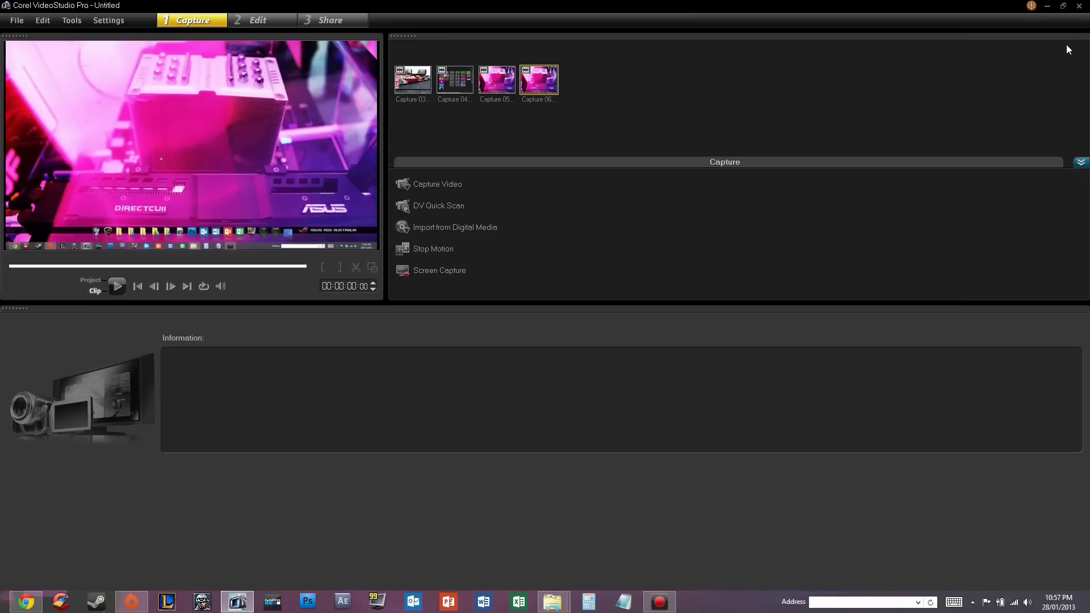
# Minimize Corel VideoStudio Pro to reveal the bare Windows 8 desktop.
pyautogui.click(1048, 6)
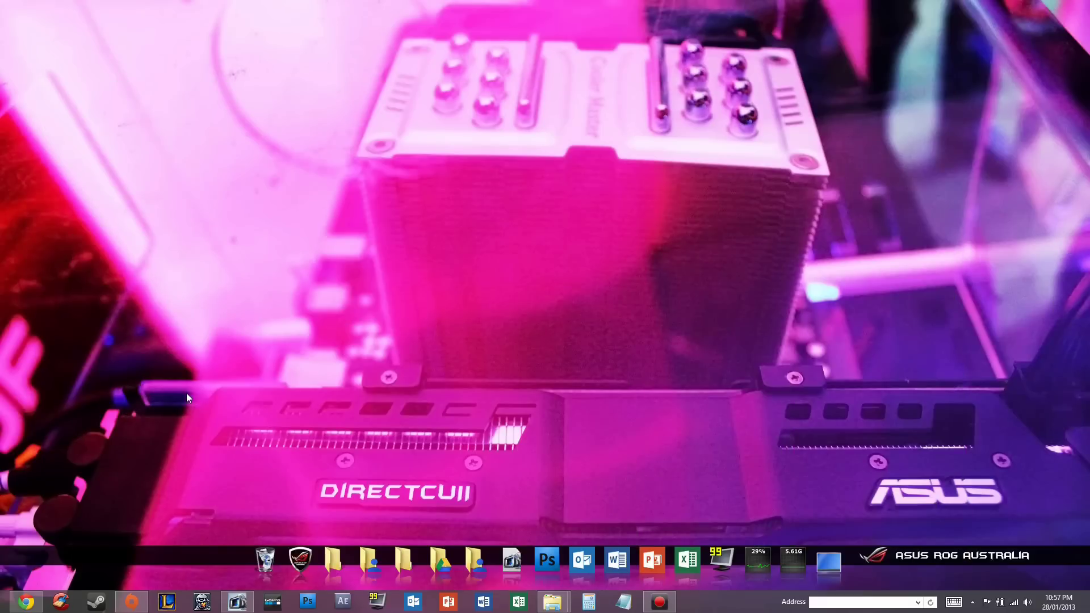